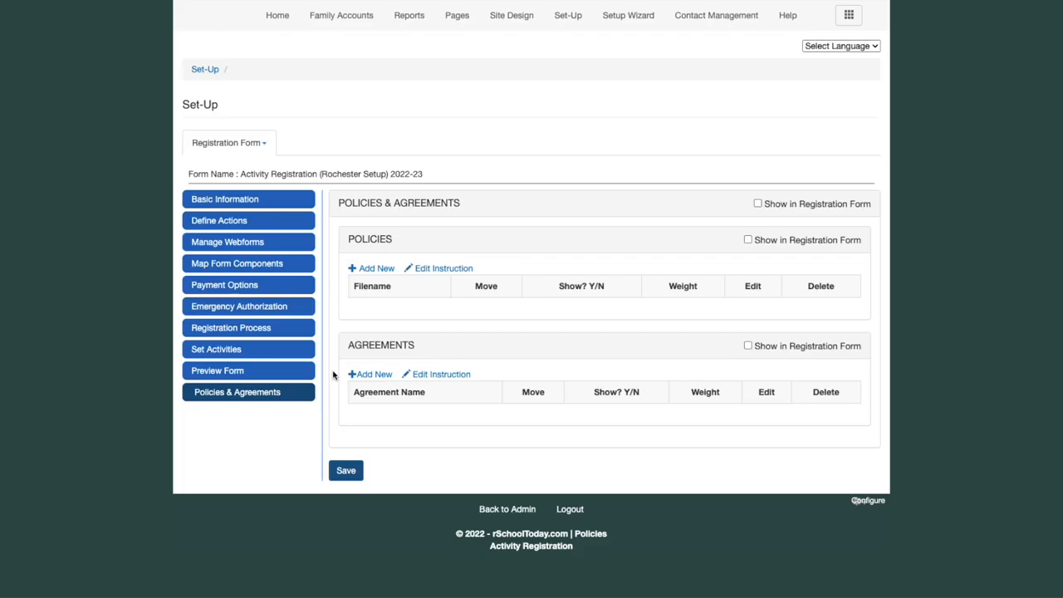
# Open the Set Activities section of the registration form and list the Fall activities for 2022 - 2023.
pyautogui.click(282, 350)
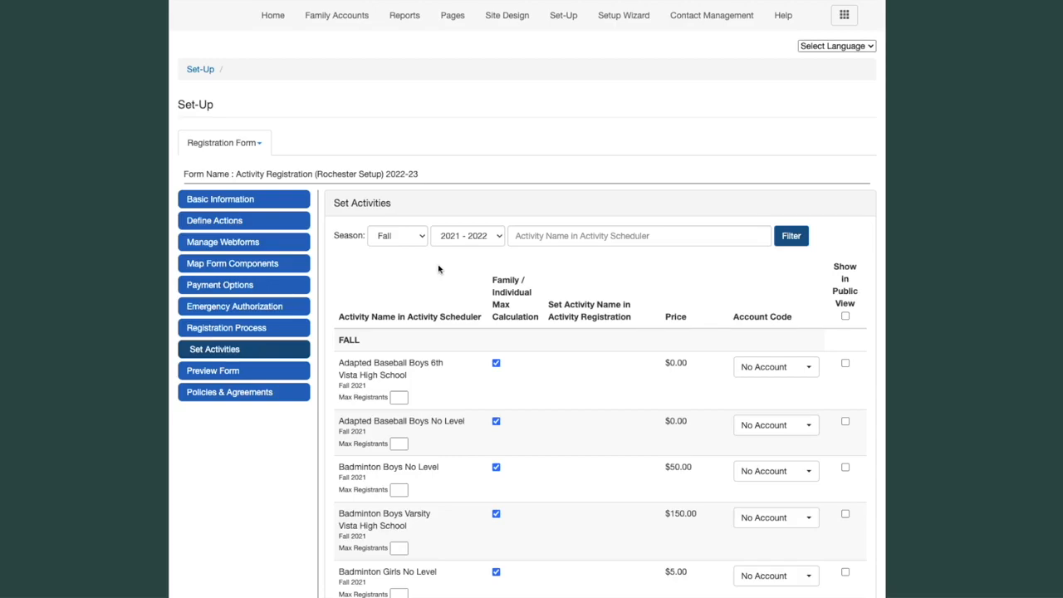
pyautogui.click(472, 238)
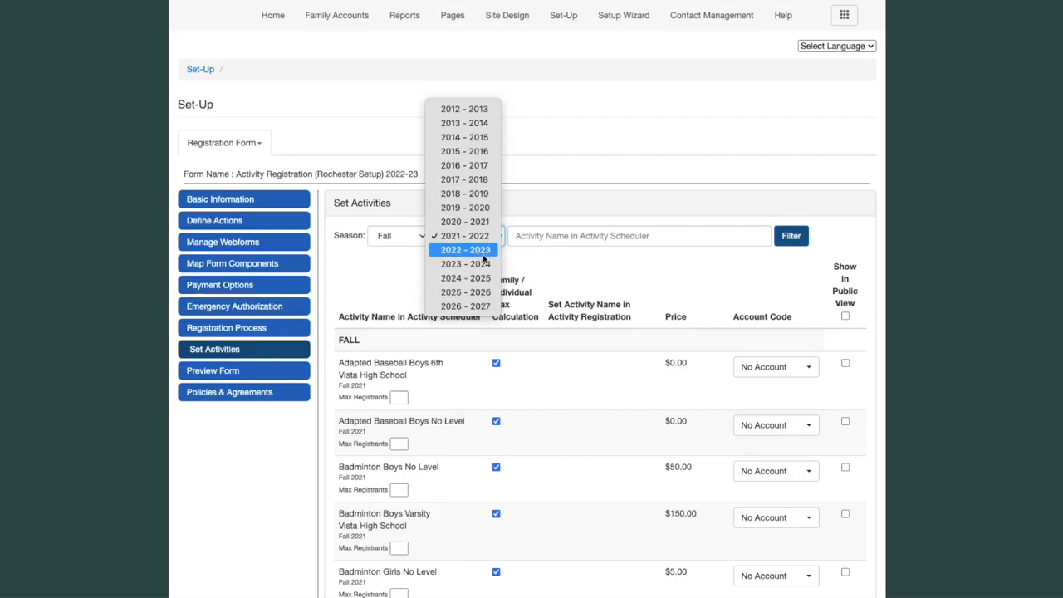
pyautogui.click(482, 259)
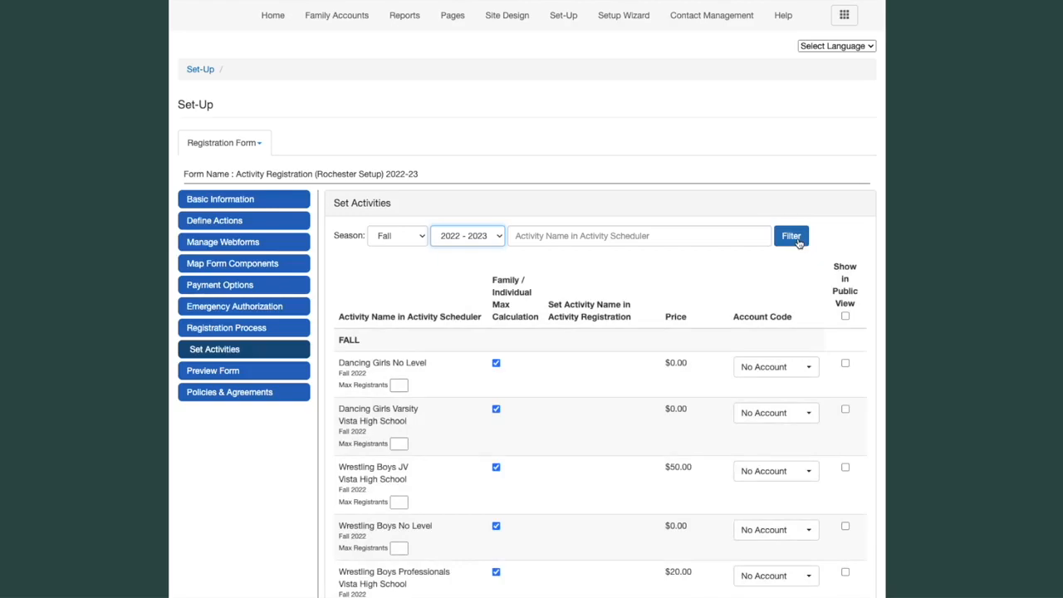
pyautogui.scroll(-1, 588, 420)
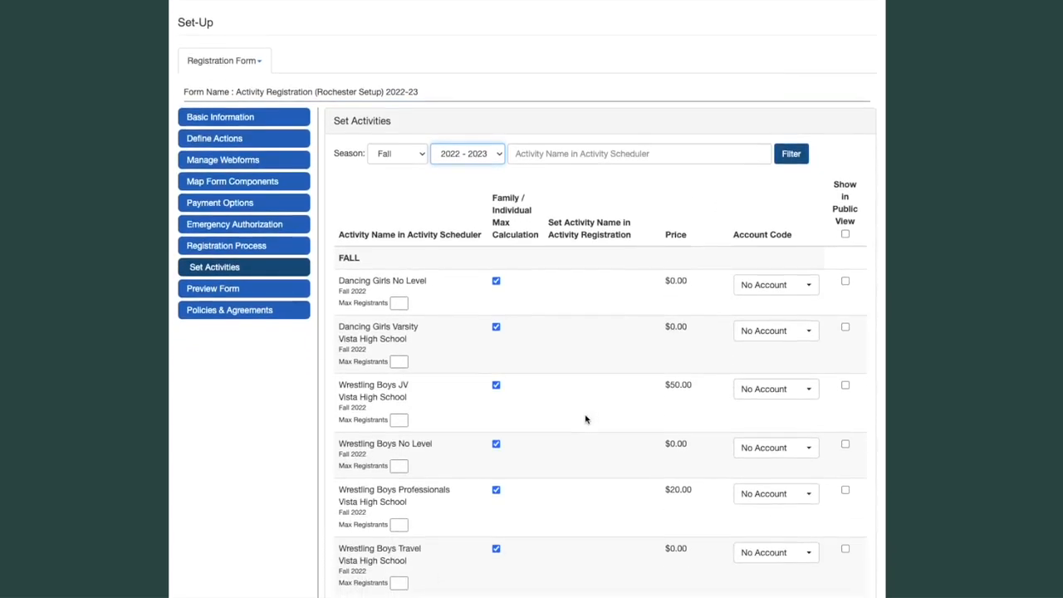
pyautogui.scroll(-1, 584, 420)
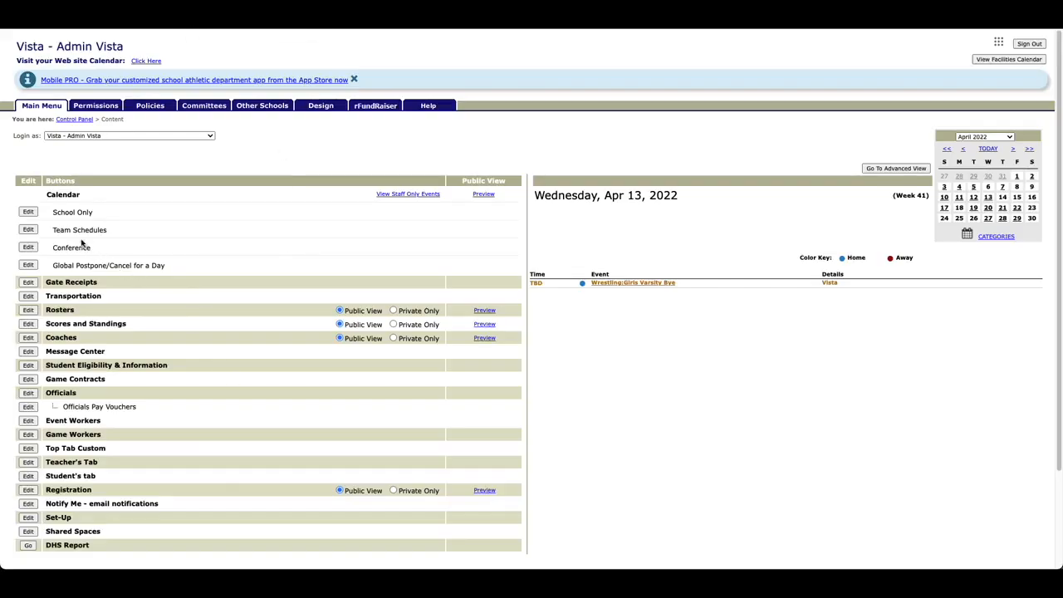
# Switch to the Vista activity scheduler and open the Team Schedules for school year 2022-23.
pyautogui.click(30, 230)
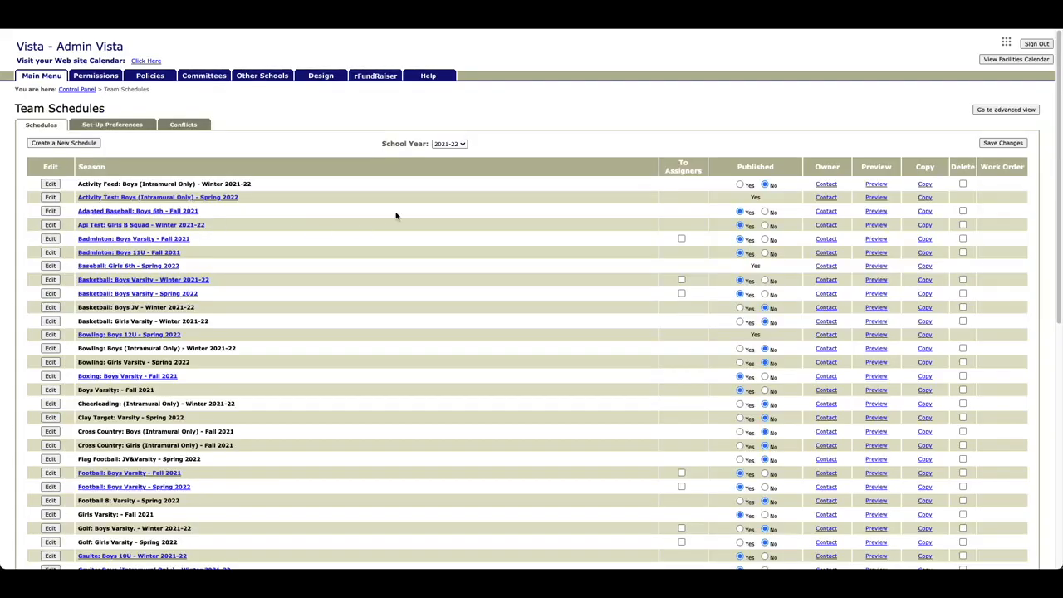
pyautogui.click(453, 147)
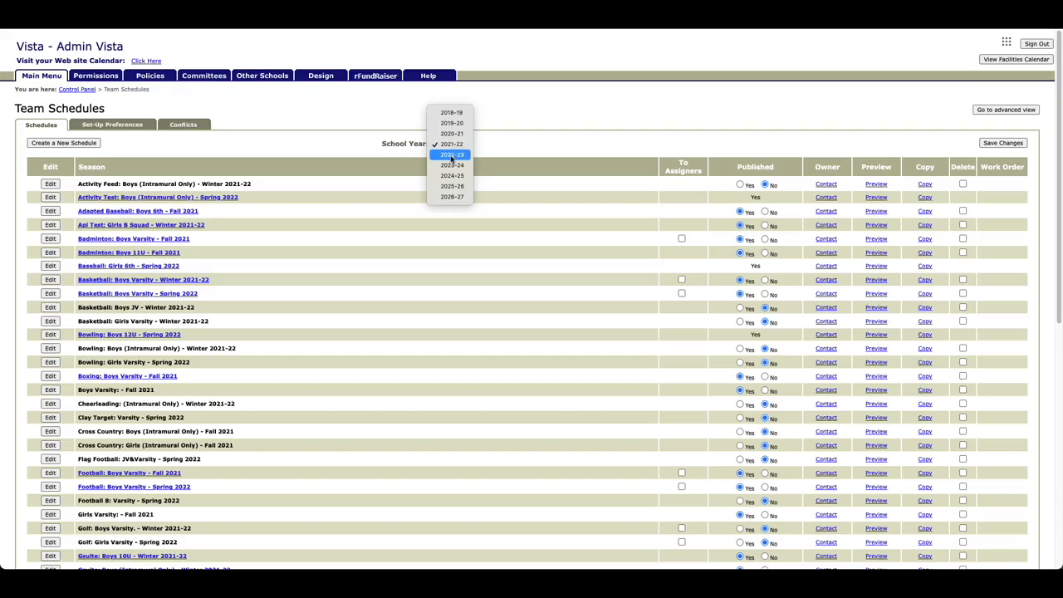
pyautogui.click(452, 157)
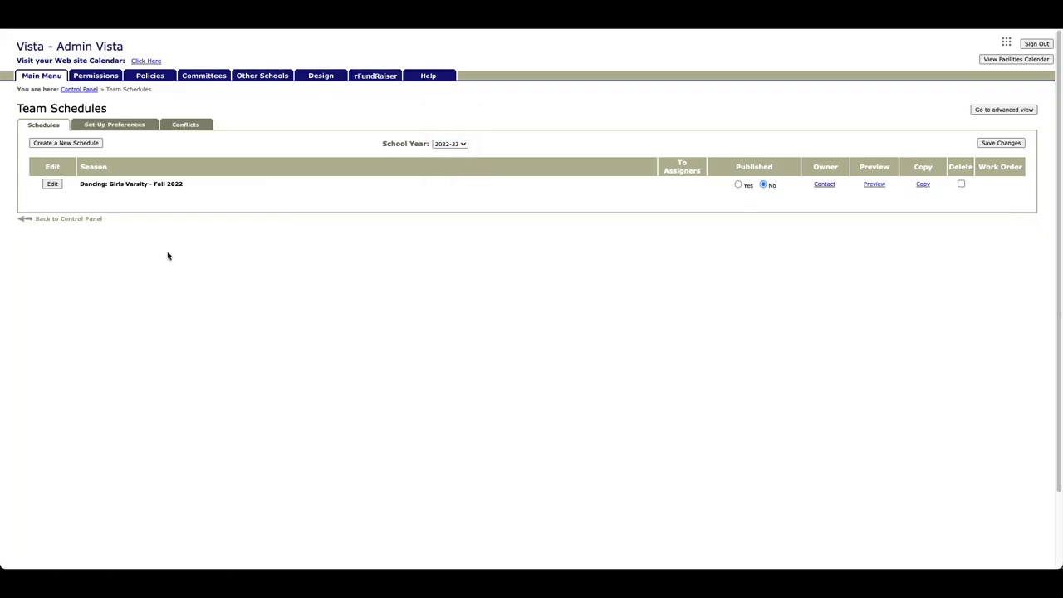
# Start a new team schedule with season Fall 2022 and activity Football.
pyautogui.click(65, 143)
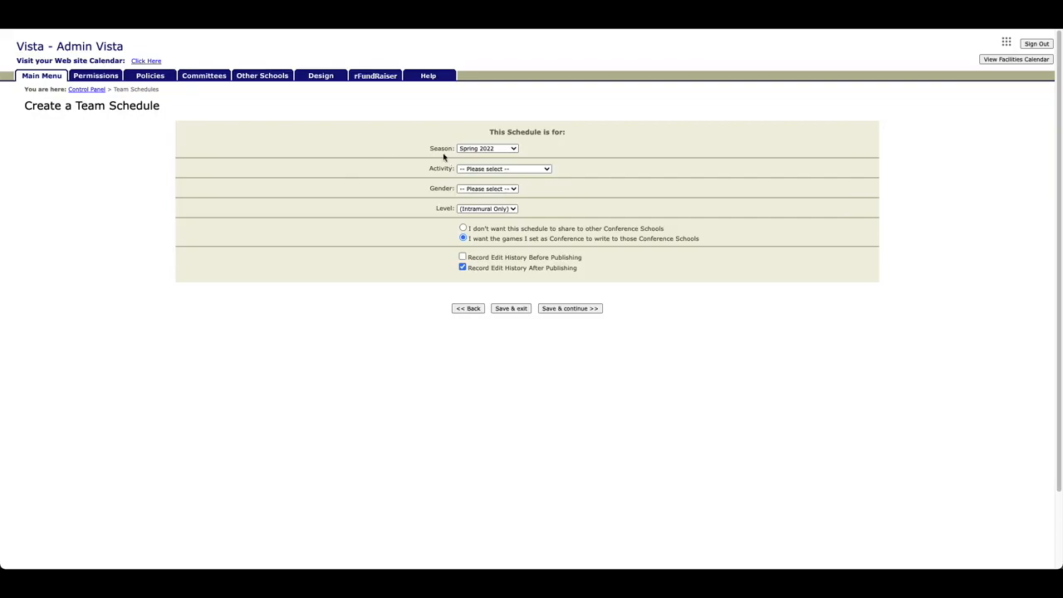
pyautogui.click(501, 150)
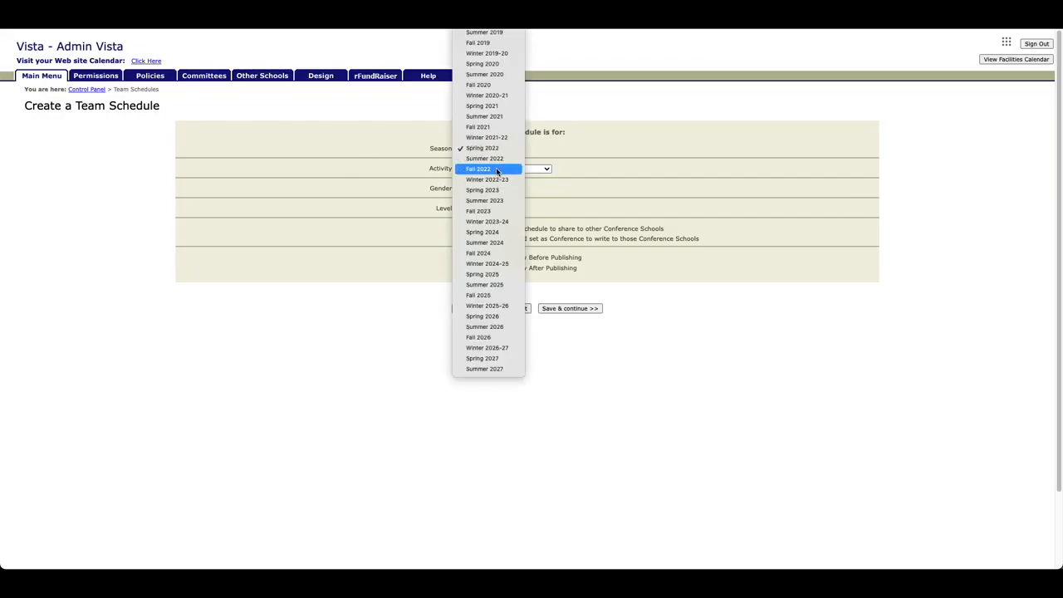
pyautogui.click(498, 170)
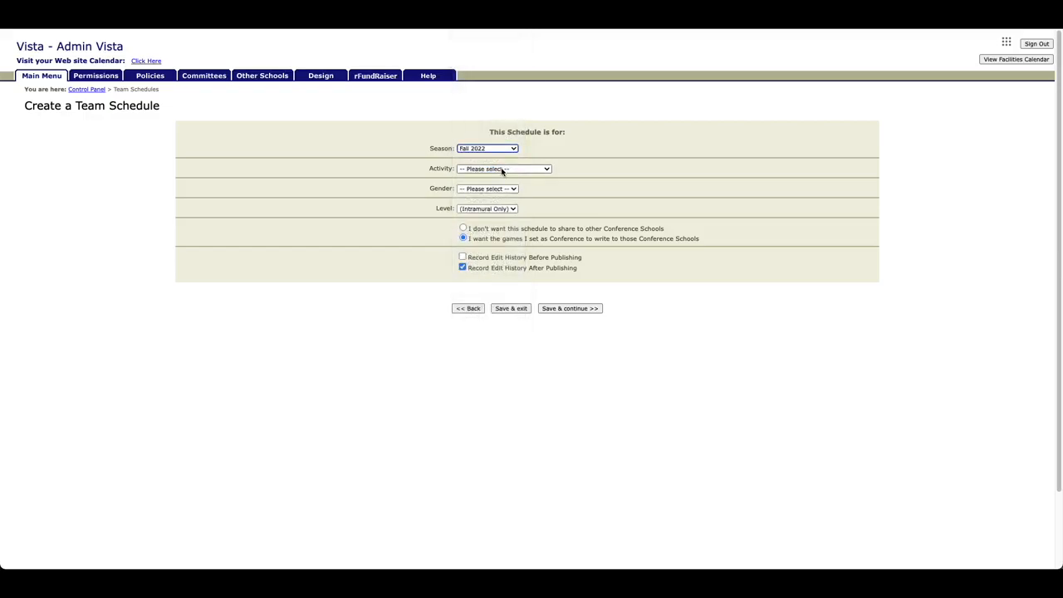
pyautogui.click(501, 170)
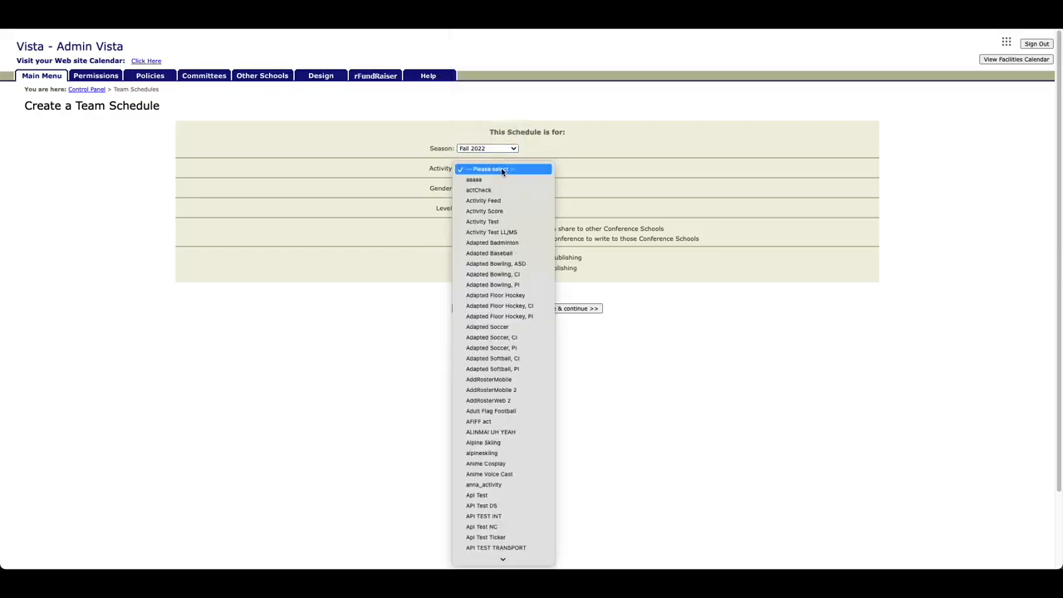
pyautogui.scroll(-3, 490, 432)
pyautogui.scroll(-10, 492, 438)
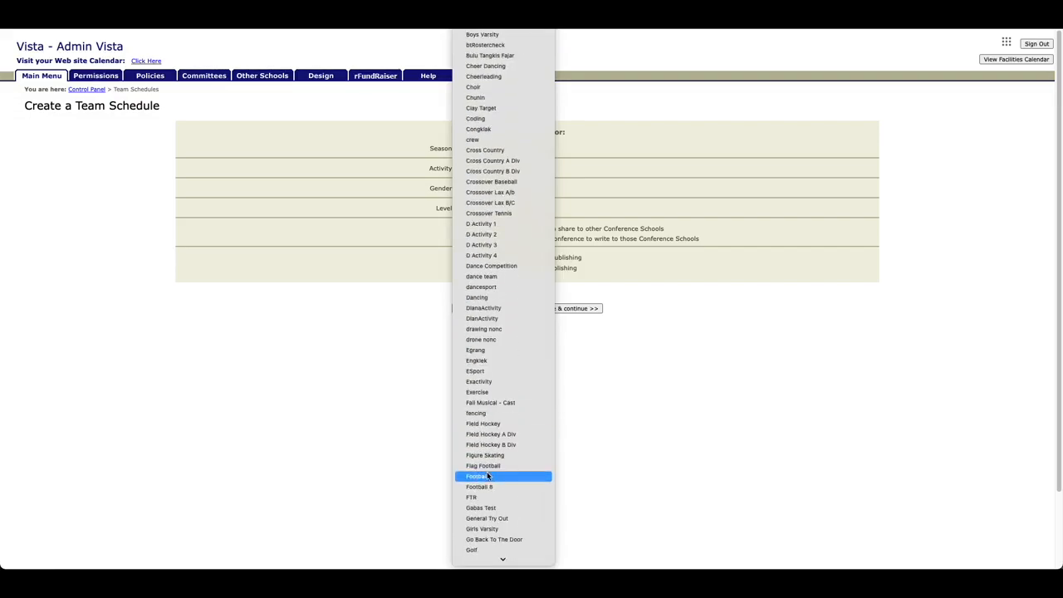
pyautogui.click(487, 476)
# Set the schedule's gender to Boys and level to Varsity, and save it to continue to the event entry.
pyautogui.click(497, 189)
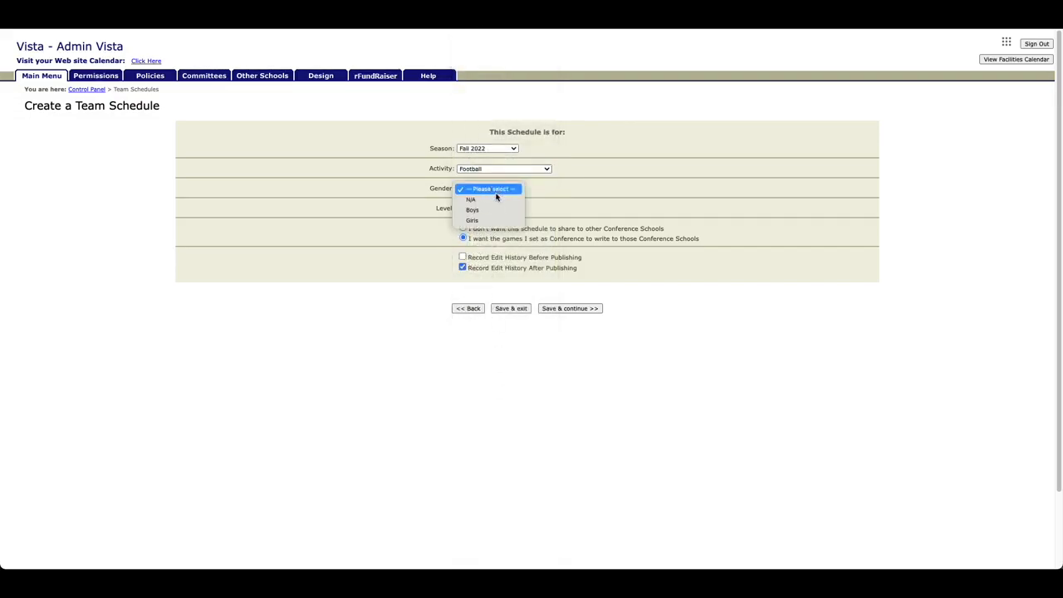
pyautogui.click(486, 210)
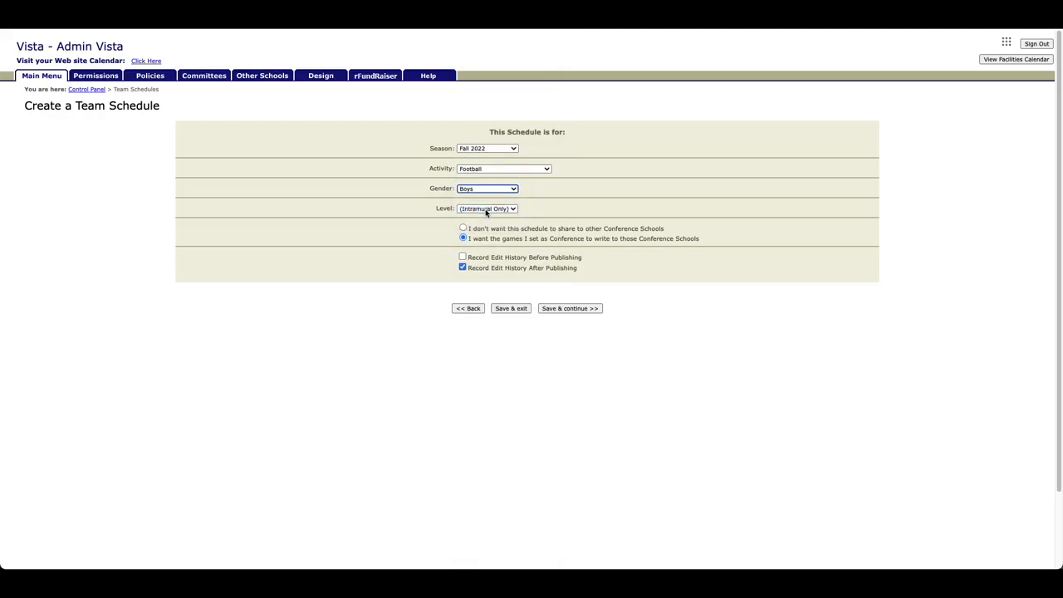
pyautogui.click(498, 208)
pyautogui.scroll(-5, 493, 532)
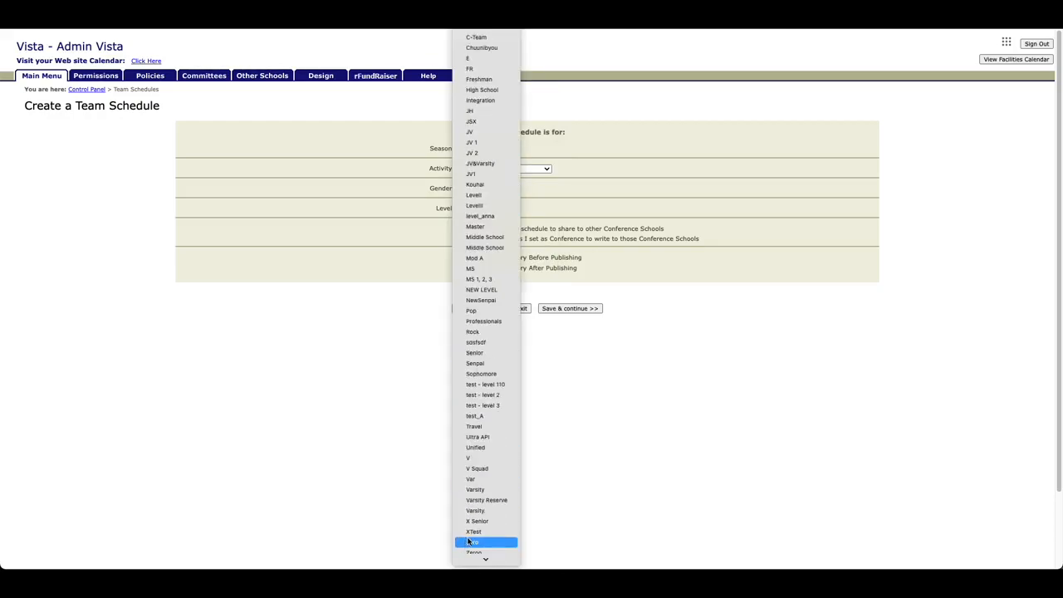
pyautogui.click(486, 487)
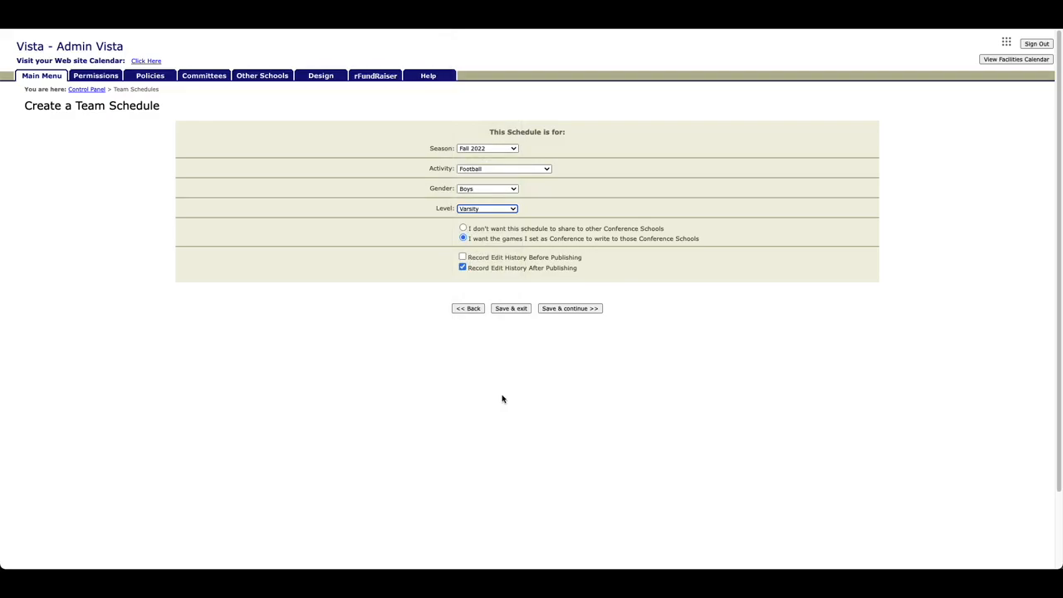
pyautogui.click(541, 355)
pyautogui.click(569, 311)
pyautogui.click(570, 310)
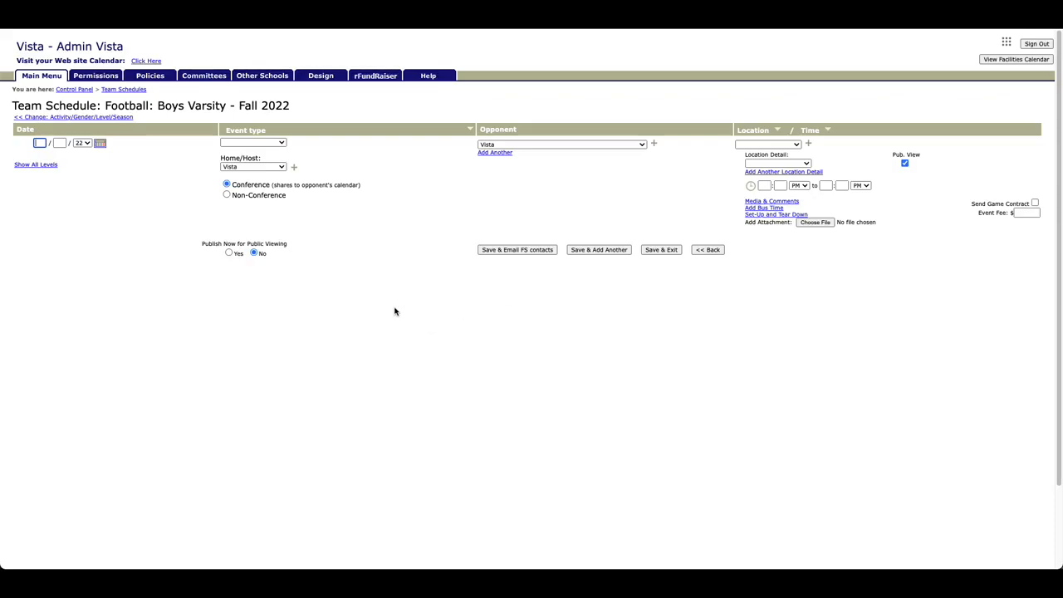
# Set the football event's date to 09/02/22 using the calendar picker.
pyautogui.click(99, 143)
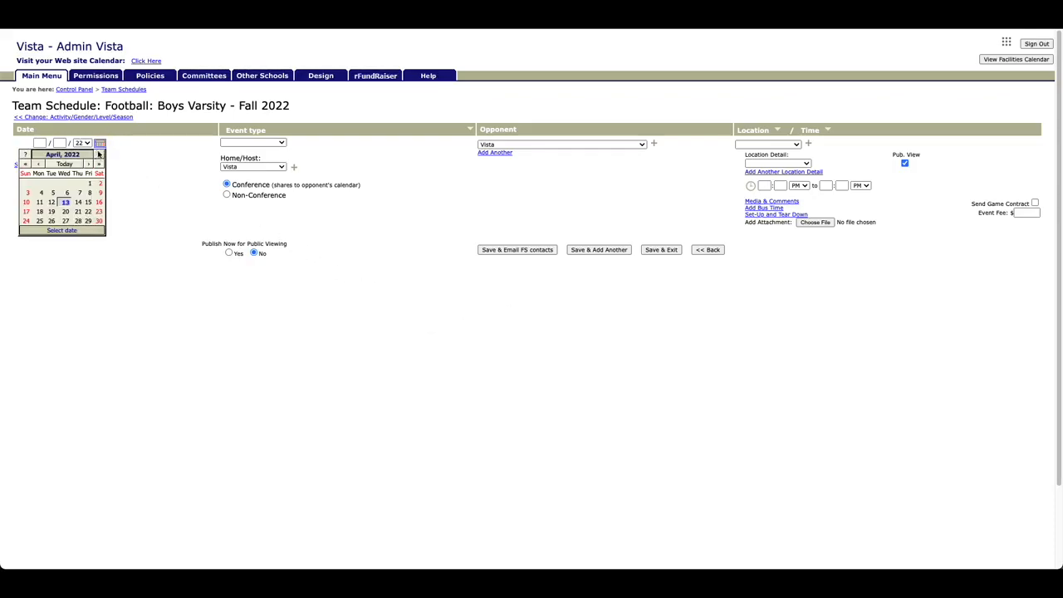
pyautogui.click(88, 164)
pyautogui.click(88, 164)
pyautogui.click(88, 164)
pyautogui.click(88, 163)
pyautogui.click(89, 184)
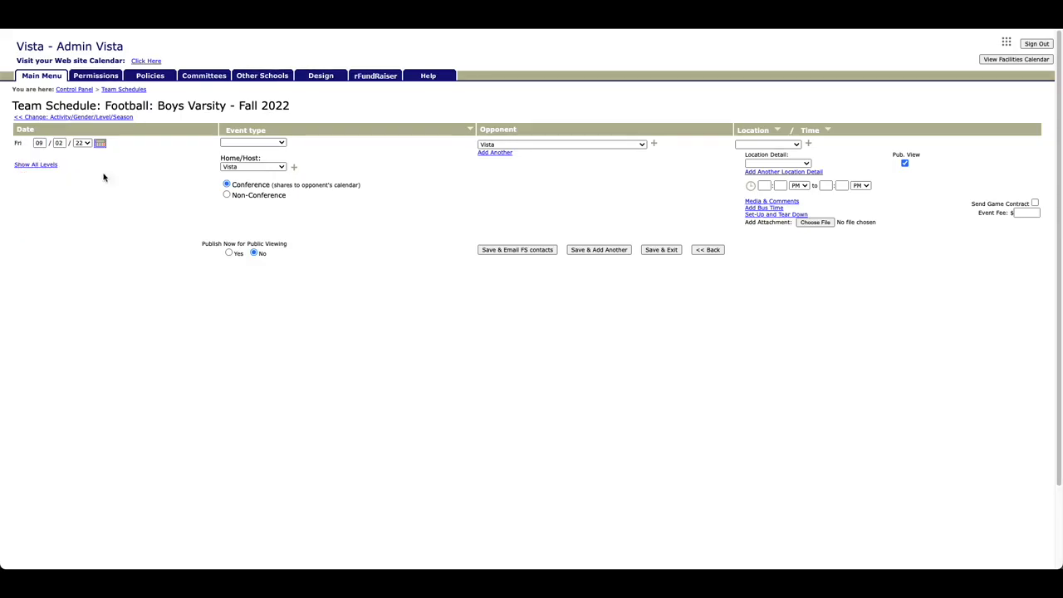
# Make the event a non-conference Game against opponent TBA, and save and exit the schedule.
pyautogui.click(248, 145)
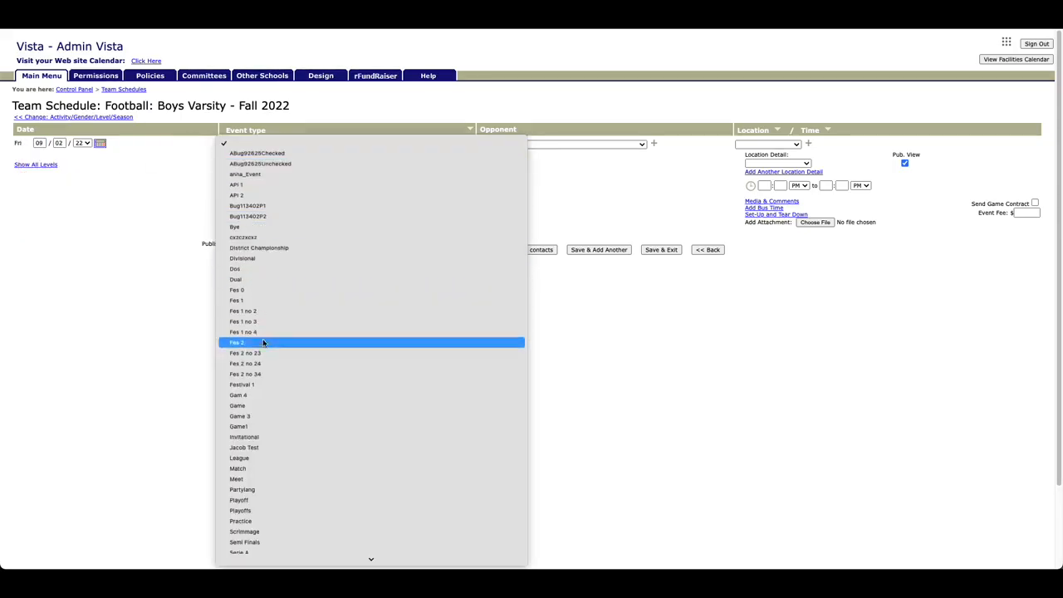
pyautogui.click(262, 405)
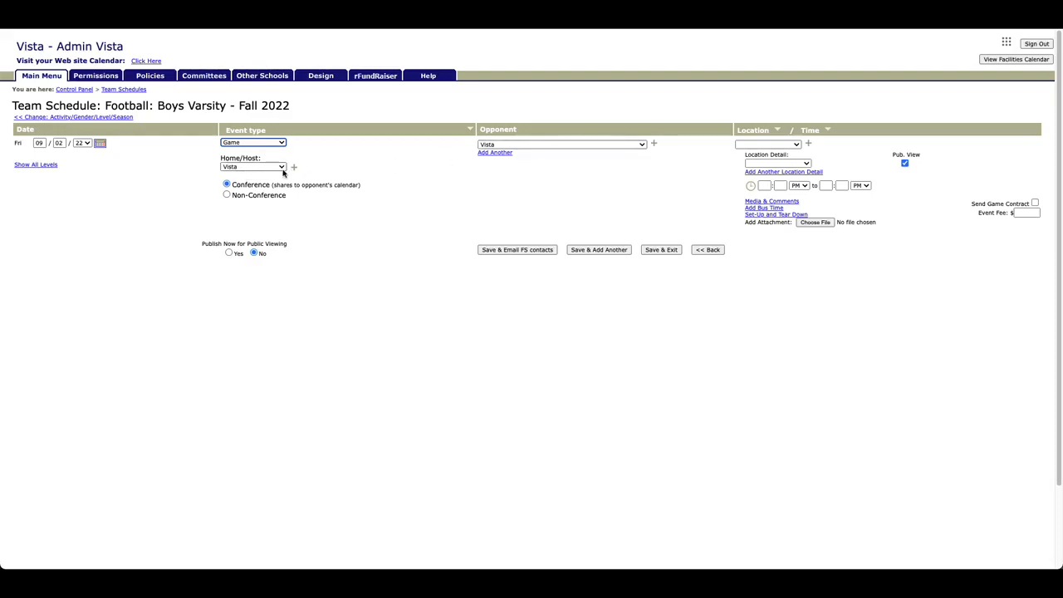
pyautogui.click(565, 148)
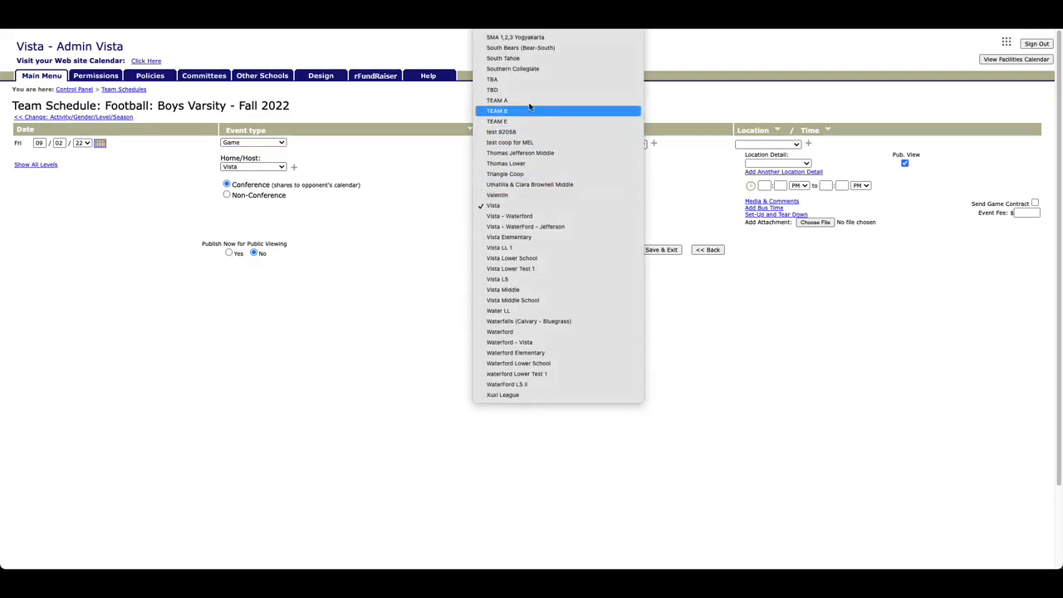
pyautogui.click(523, 81)
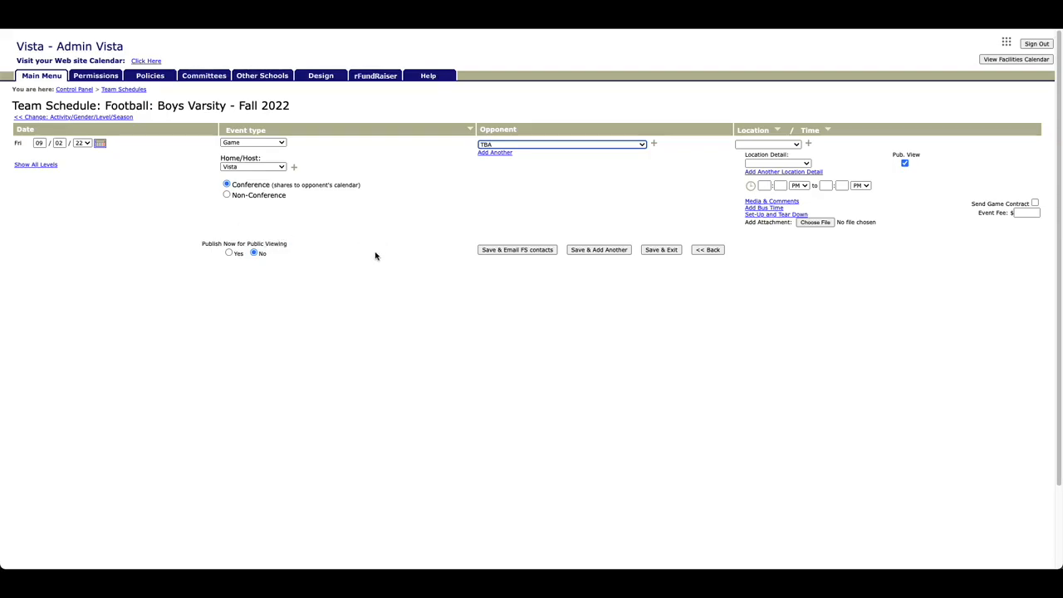
pyautogui.click(228, 195)
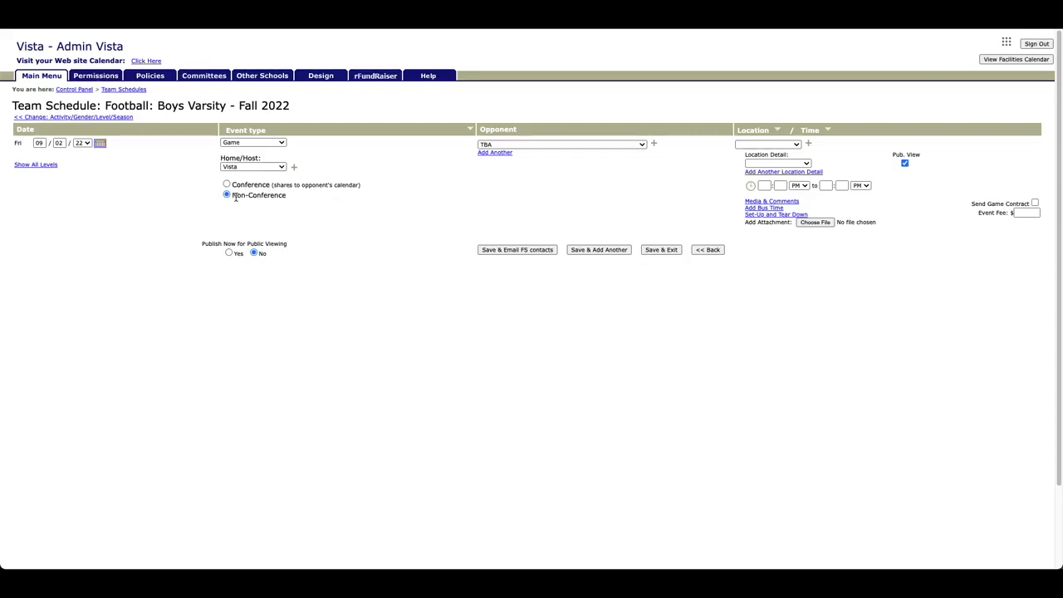
pyautogui.click(663, 250)
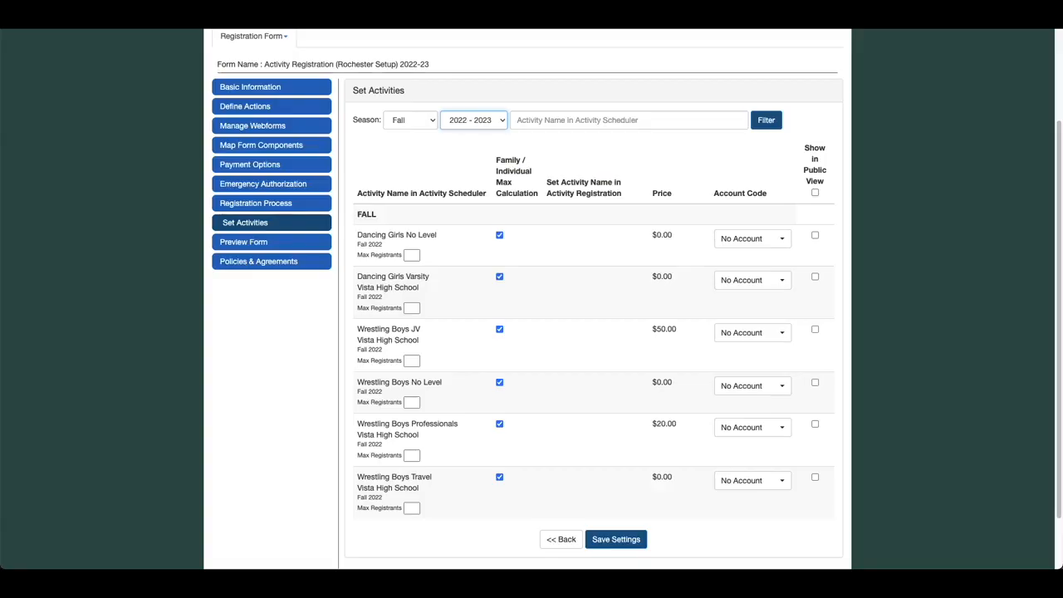
# Switch back to the registration form setup, refresh the Fall 2022 - 2023 activity list and locate the Football Boys entries.
pyautogui.click(768, 122)
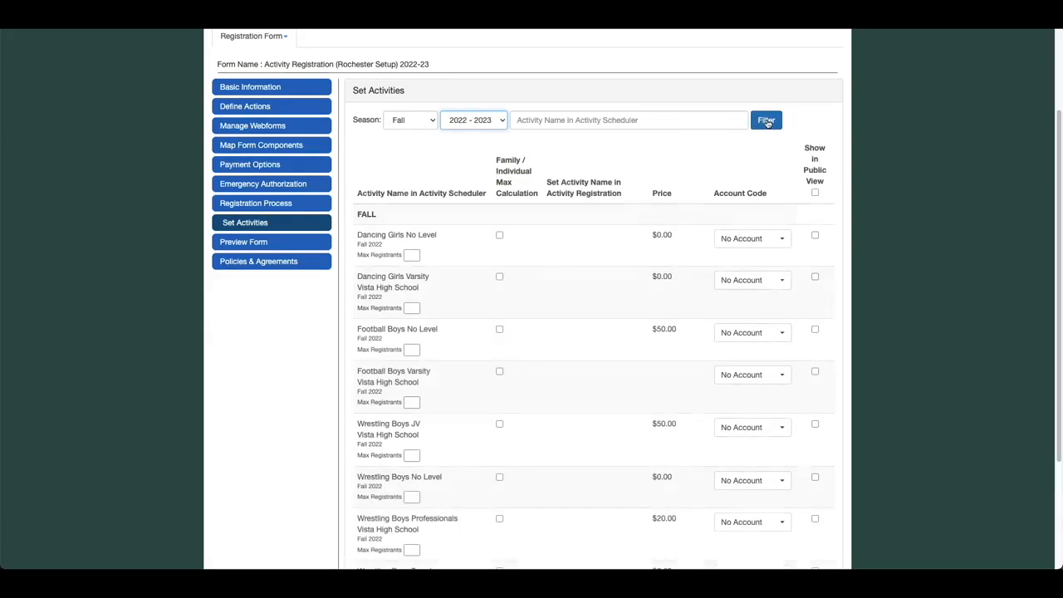
pyautogui.scroll(-1, 888, 291)
pyautogui.moveTo(360, 312); pyautogui.dragTo(463, 319)
pyautogui.moveTo(358, 355); pyautogui.dragTo(430, 364)
pyautogui.click(457, 374)
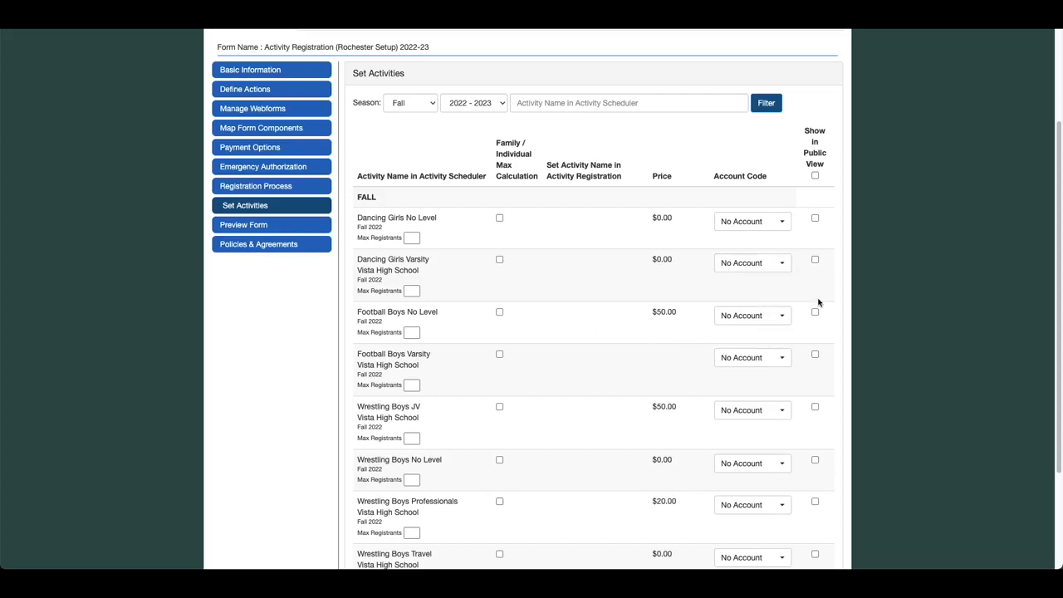
# Show the No Level entries of Dancing Girls, Football Boys and Wrestling Boys in the public view.
pyautogui.click(816, 219)
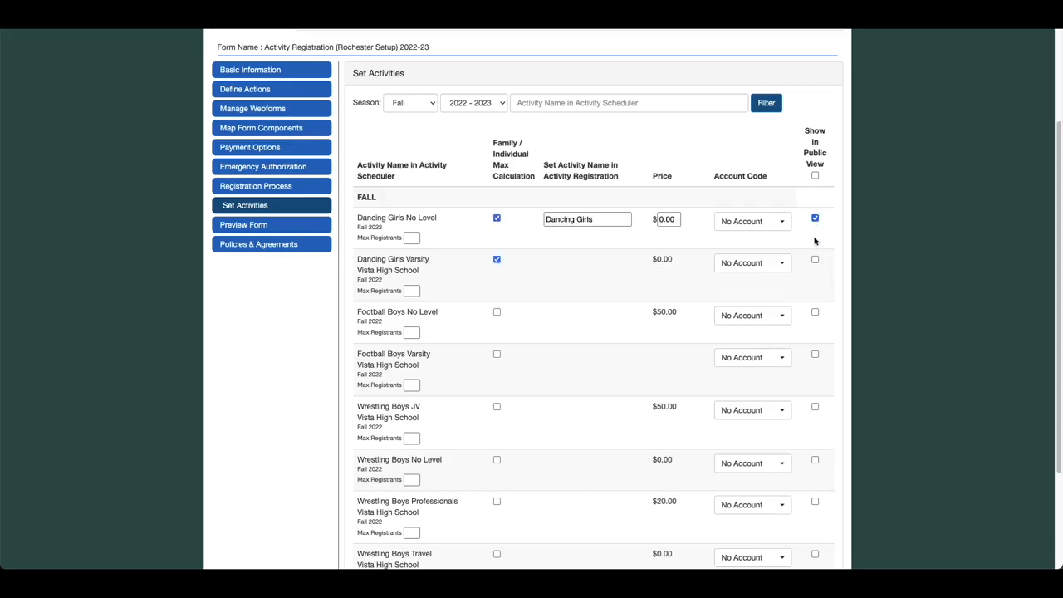
pyautogui.click(815, 312)
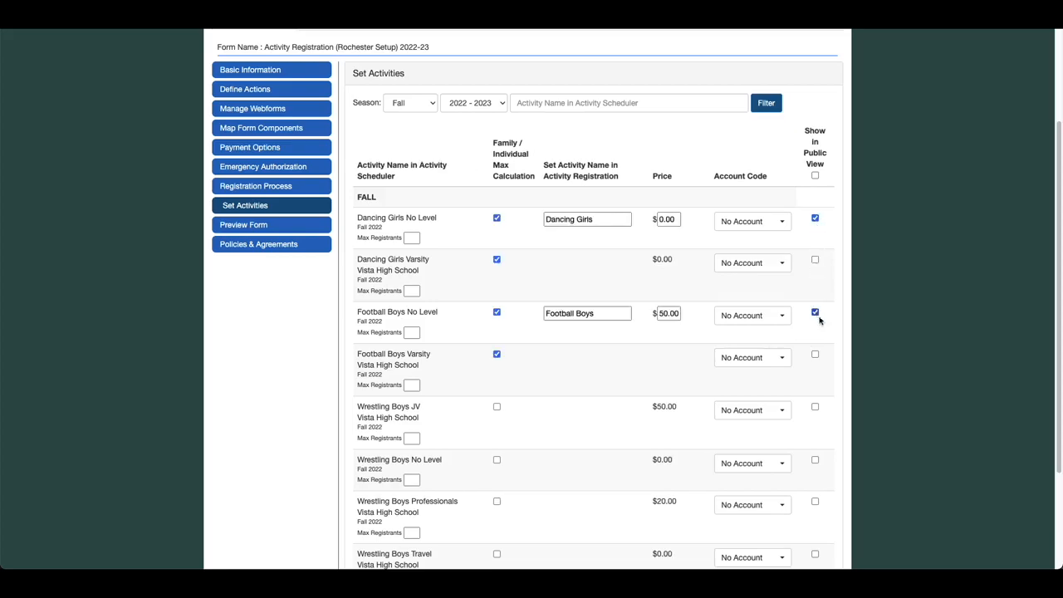
pyautogui.scroll(-2, 863, 361)
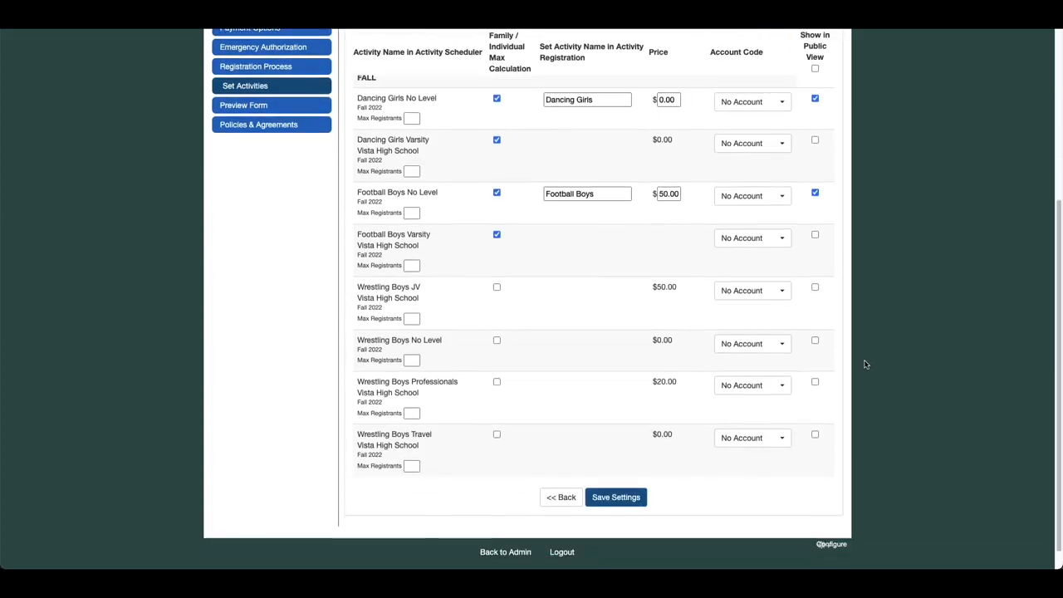
pyautogui.click(815, 341)
pyautogui.scroll(1, 876, 350)
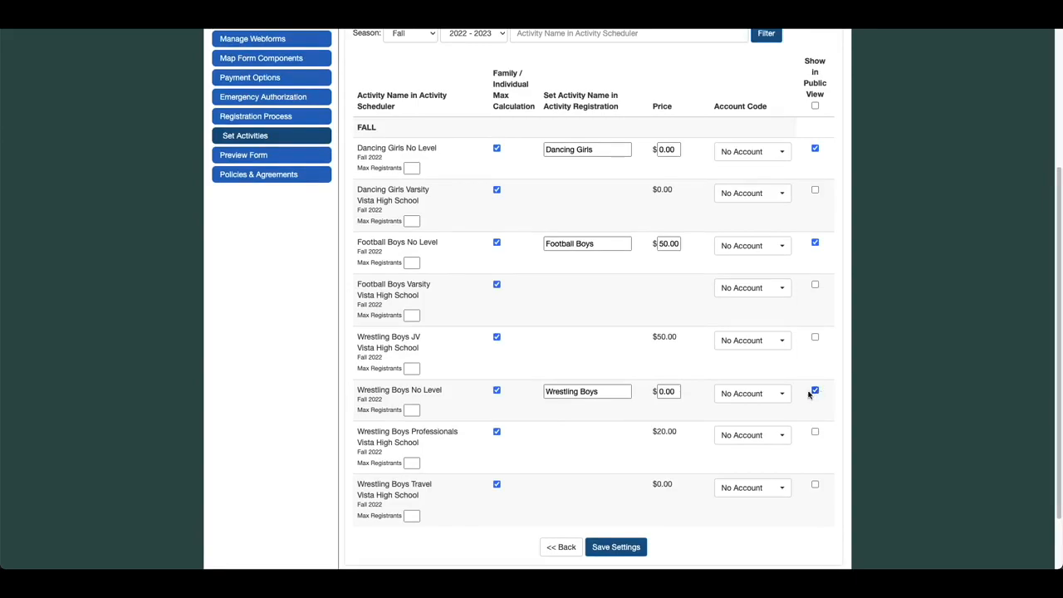
# Set the price of Wrestling Boys No Level to $50.00 and Dancing Girls No Level to $25.00, and save the settings.
pyautogui.click(661, 391)
pyautogui.write('5')
pyautogui.click(663, 151)
pyautogui.write('25')
pyautogui.click(608, 332)
pyautogui.scroll(-2, 660, 516)
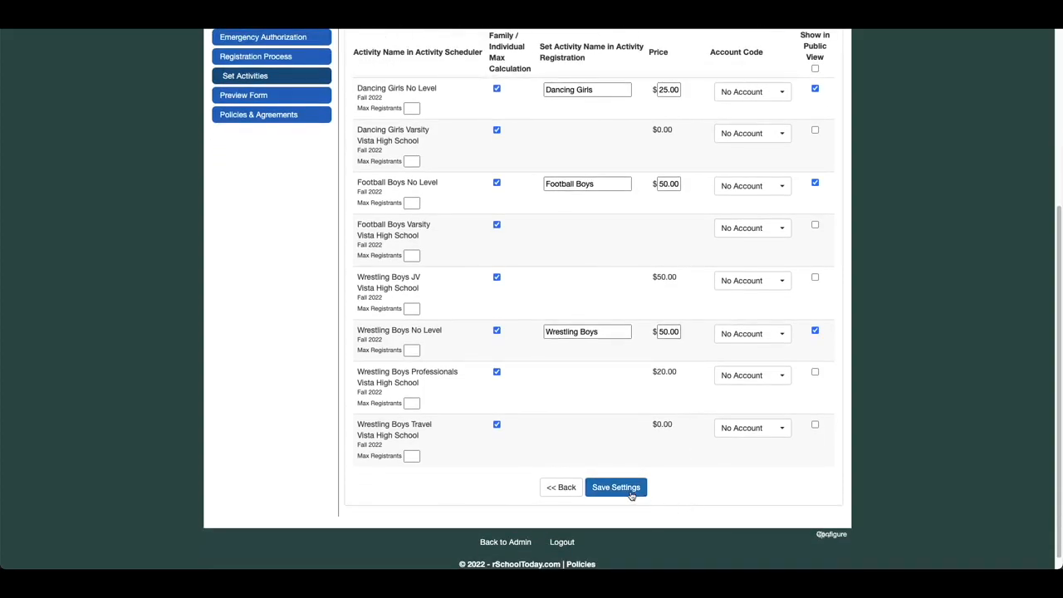
pyautogui.click(630, 491)
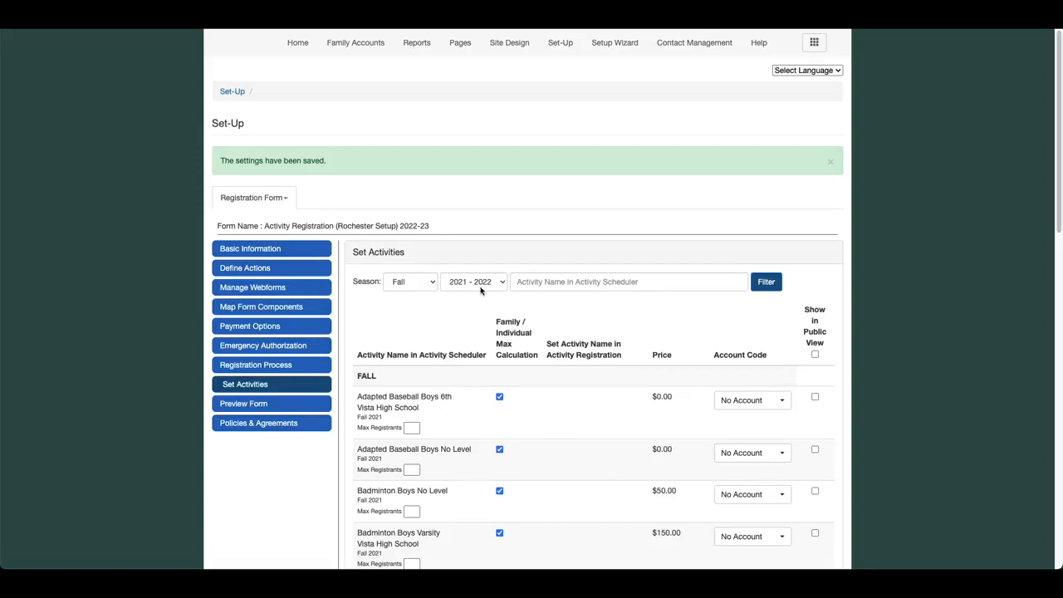
pyautogui.scroll(-3, 473, 417)
pyautogui.scroll(3, 469, 414)
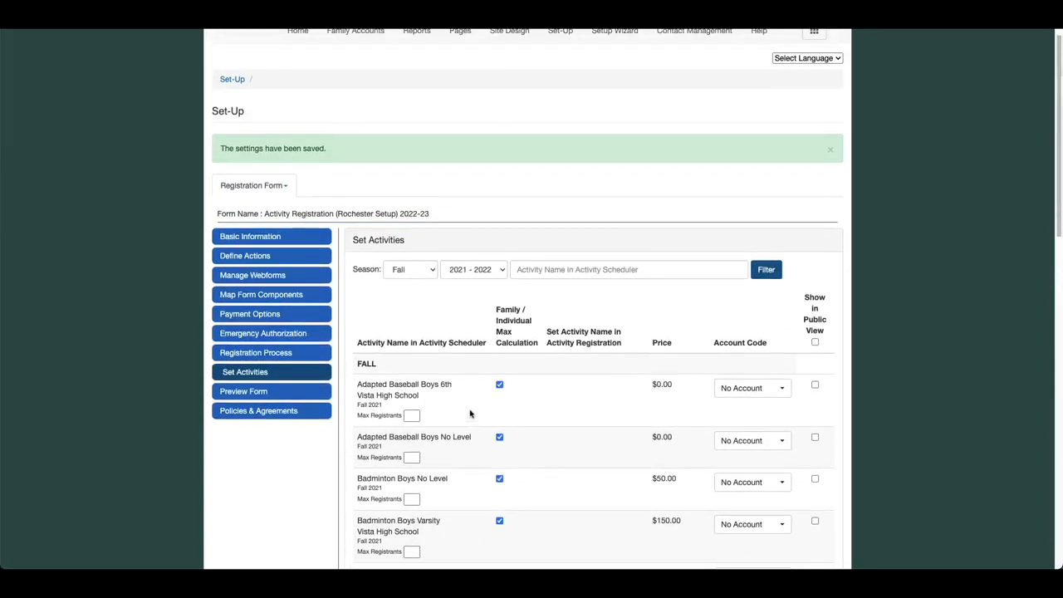
# List the Fall 2022 - 2023 activities again and preview the registration form's Select Activity step.
pyautogui.click(482, 271)
pyautogui.click(482, 282)
pyautogui.click(771, 274)
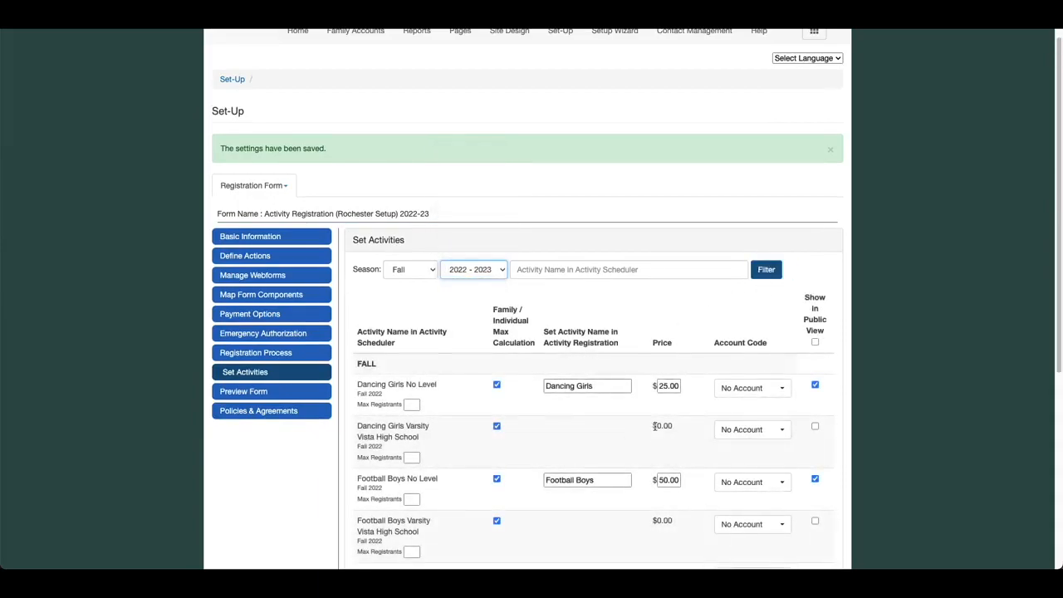
pyautogui.scroll(-1, 631, 428)
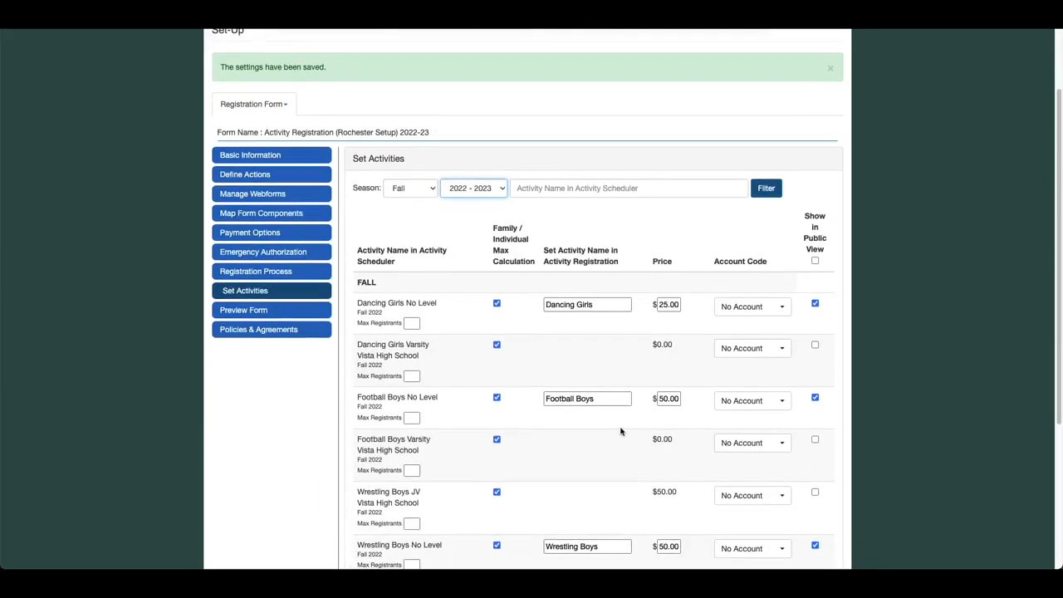
pyautogui.click(284, 313)
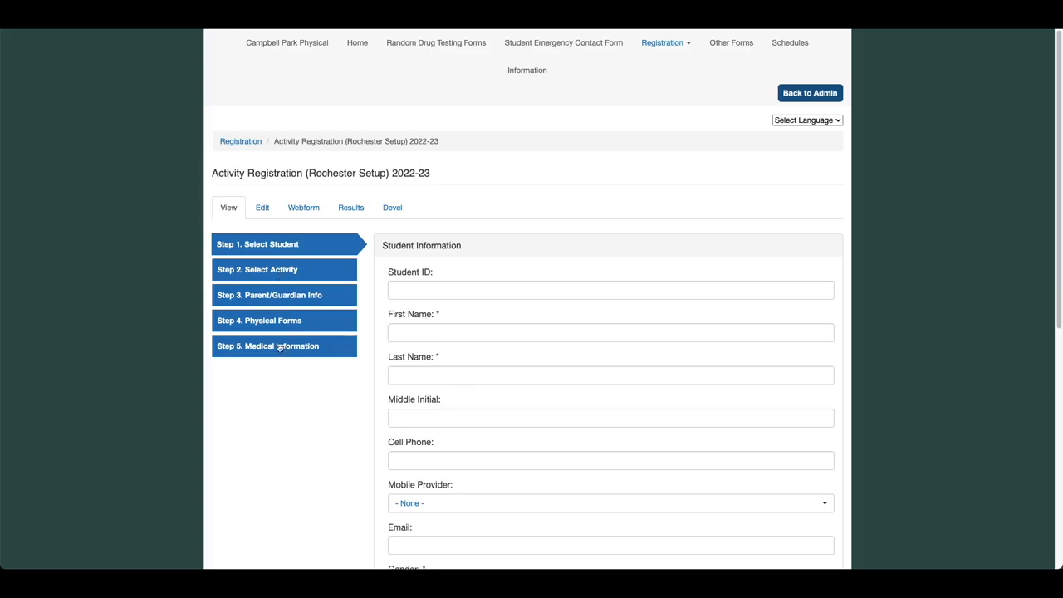
pyautogui.click(267, 270)
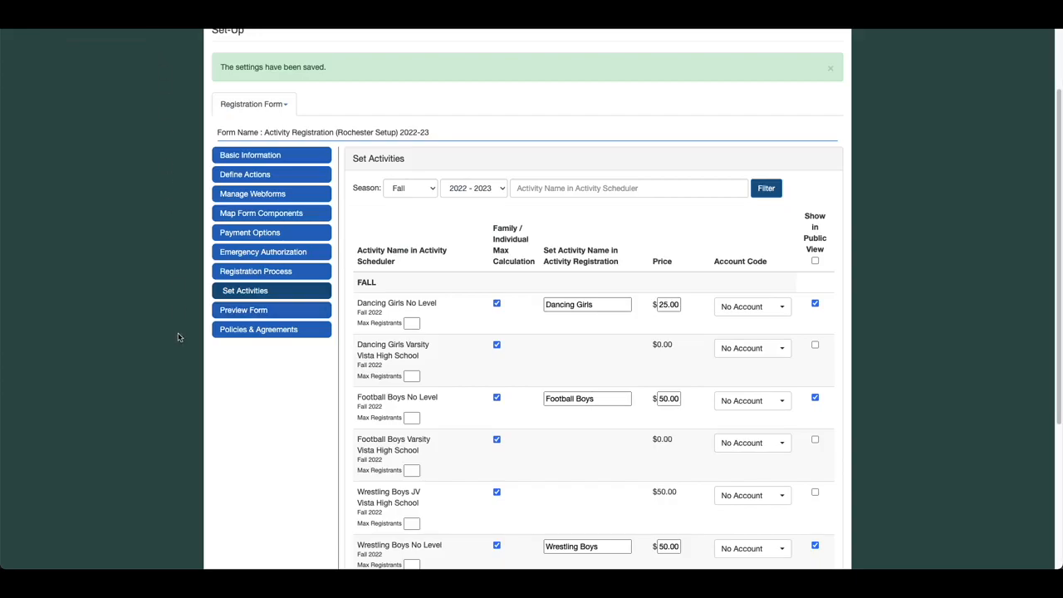
# Return to the activity setup and filter the list to the Winter season of 2021 - 2022.
pyautogui.click(398, 190)
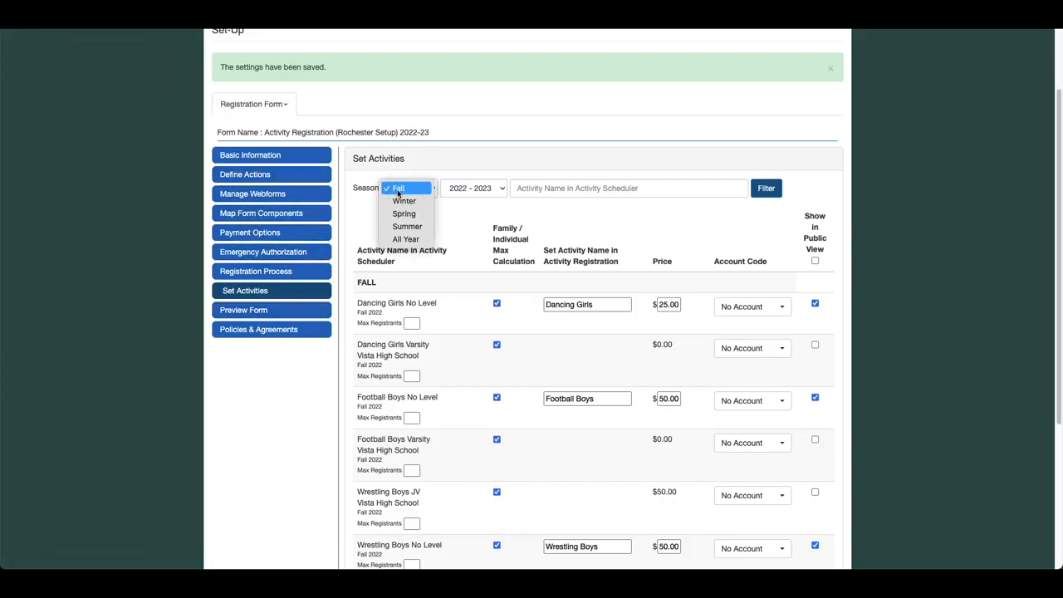
pyautogui.click(403, 201)
pyautogui.click(477, 193)
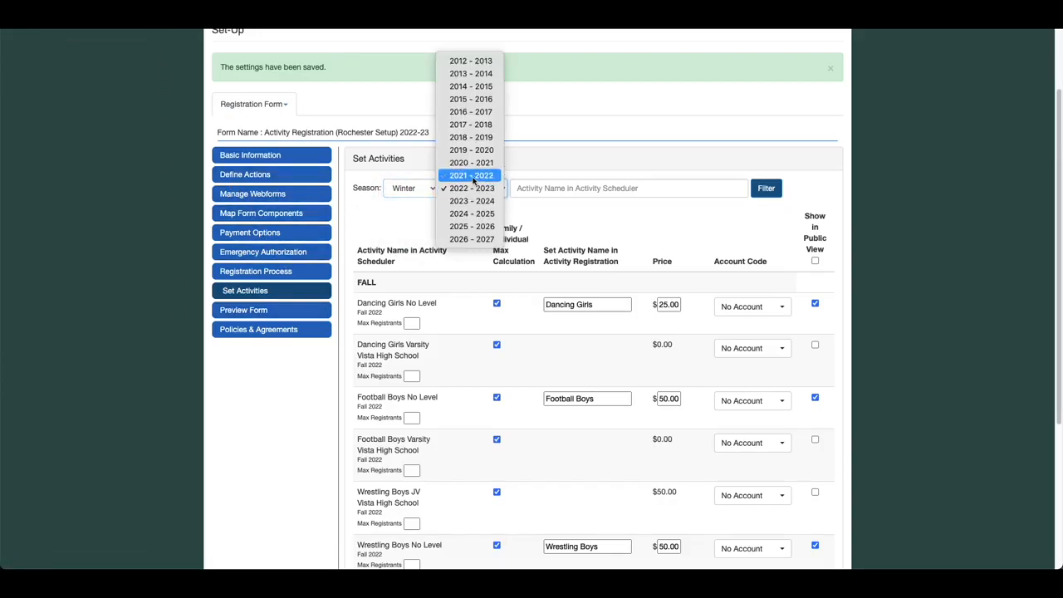
pyautogui.click(472, 176)
pyautogui.click(766, 191)
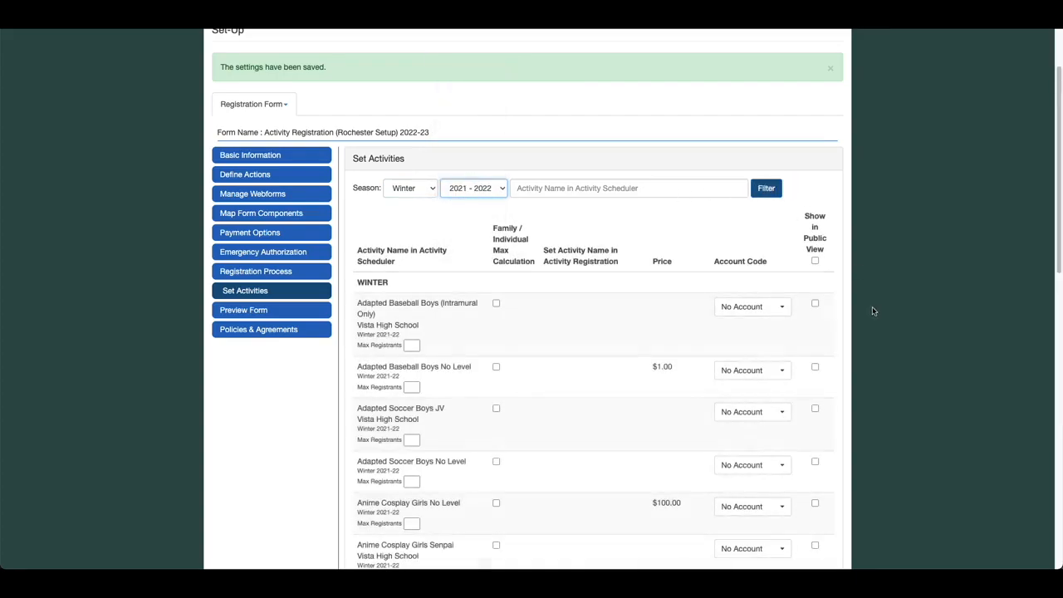
# Remove the Winter 2021-22 entries Basketball Boys No Level and Basketball Girls Varsity from the public view.
pyautogui.scroll(-7, 857, 357)
pyautogui.scroll(-3, 854, 366)
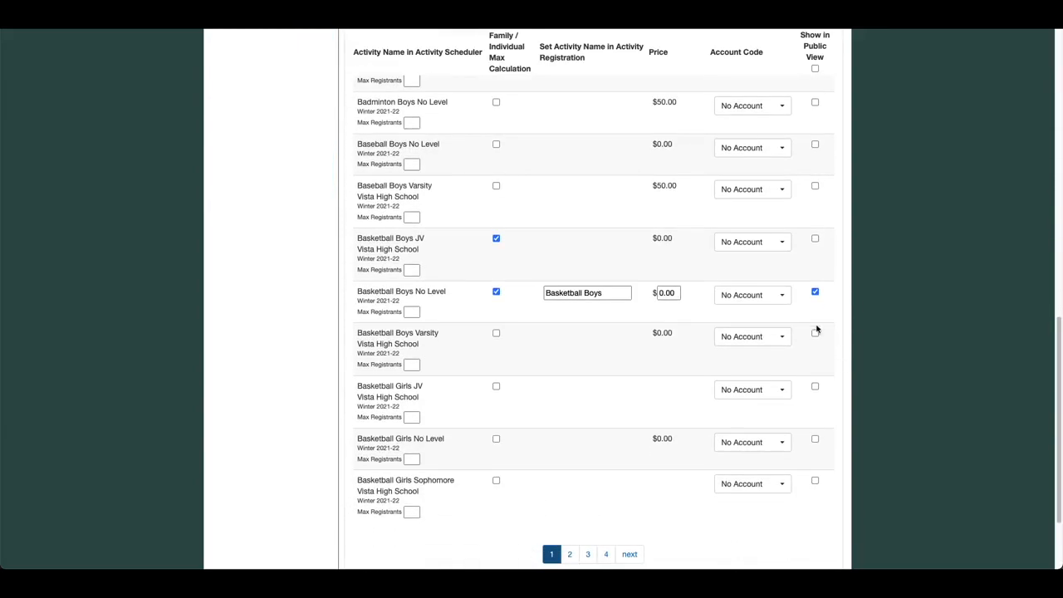
pyautogui.click(815, 292)
pyautogui.scroll(-2, 633, 457)
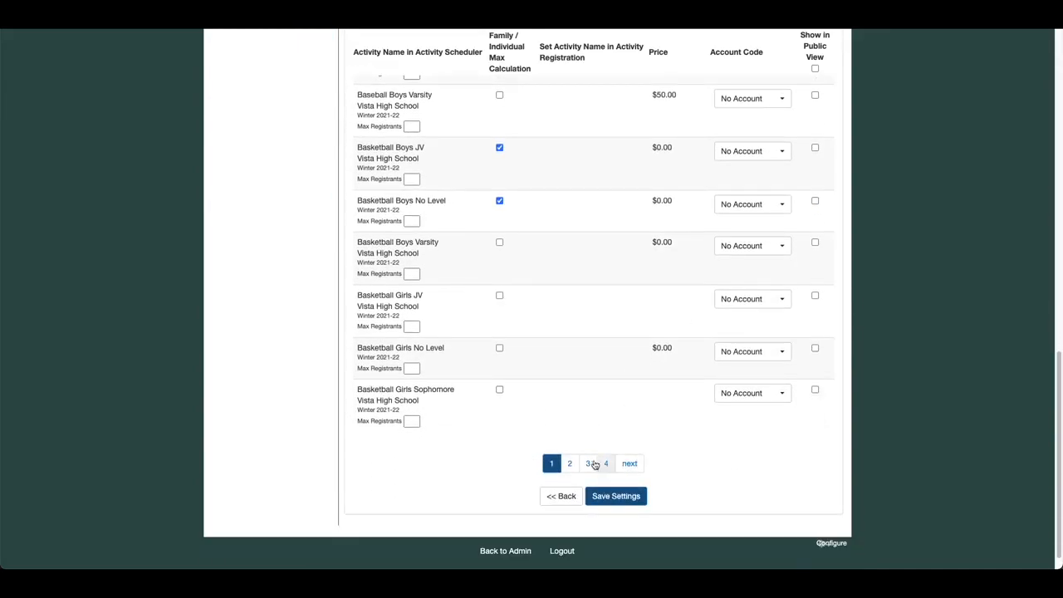
pyautogui.click(571, 464)
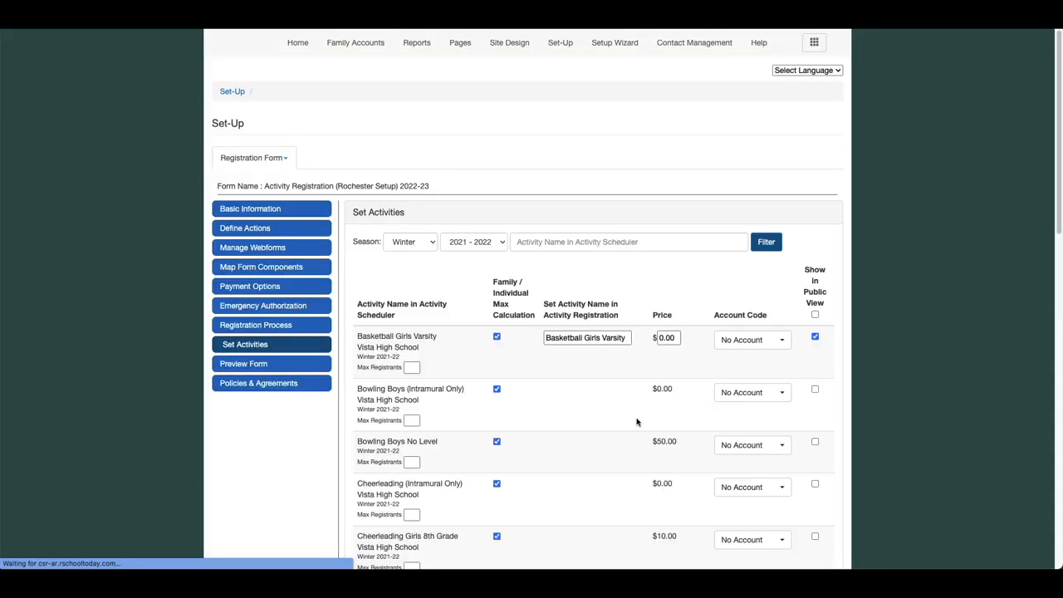
pyautogui.click(815, 337)
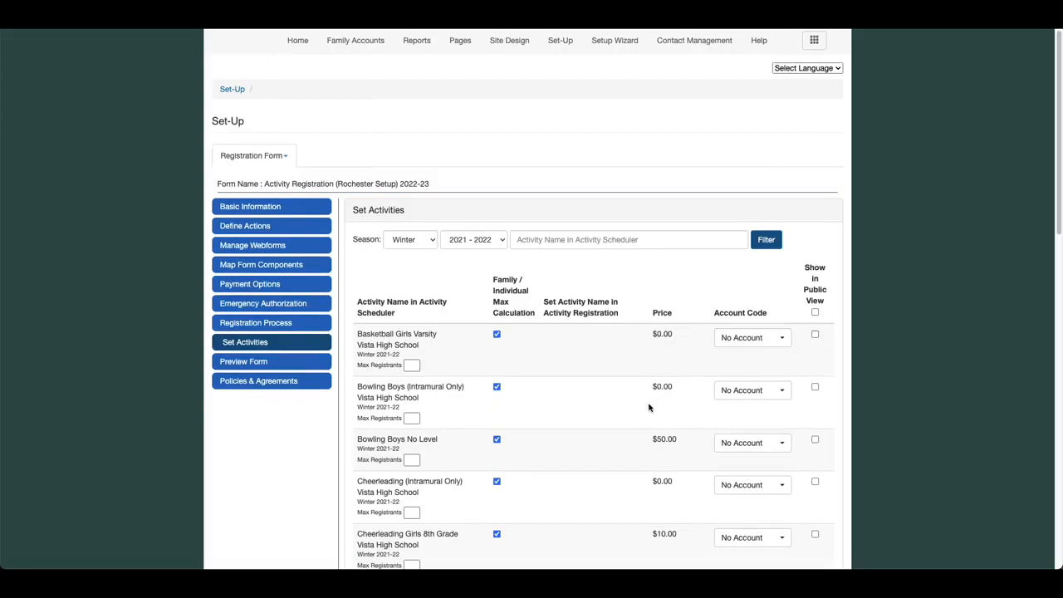
# Remove Ice Hockey No Level and the publicly shown Wrestling entry of Winter 2021-22 from the public view.
pyautogui.scroll(-10, 617, 423)
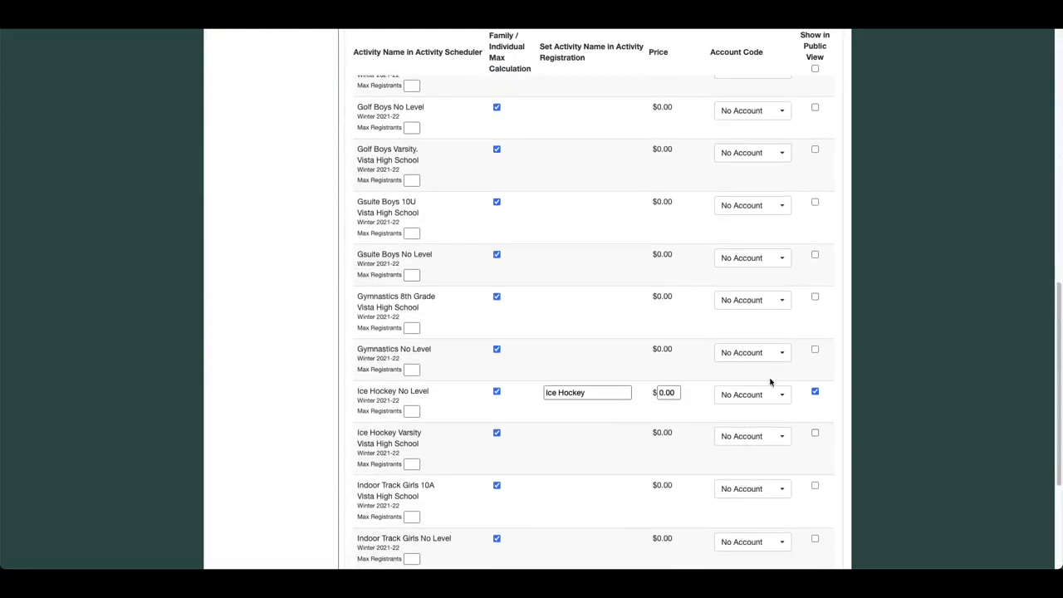
pyautogui.click(814, 391)
pyautogui.scroll(-3, 605, 457)
pyautogui.click(611, 441)
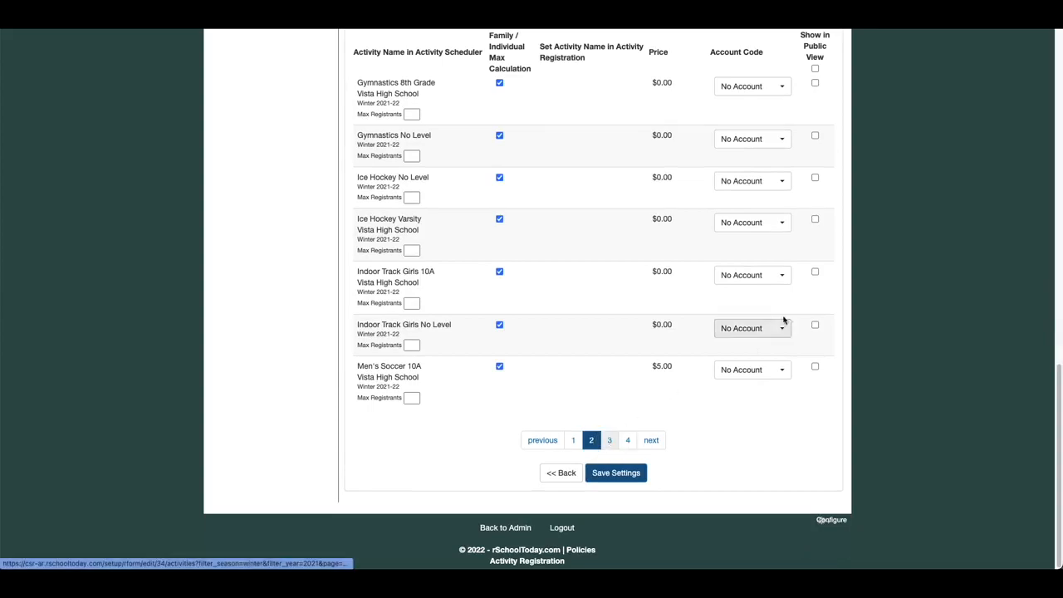
pyautogui.scroll(-15, 789, 397)
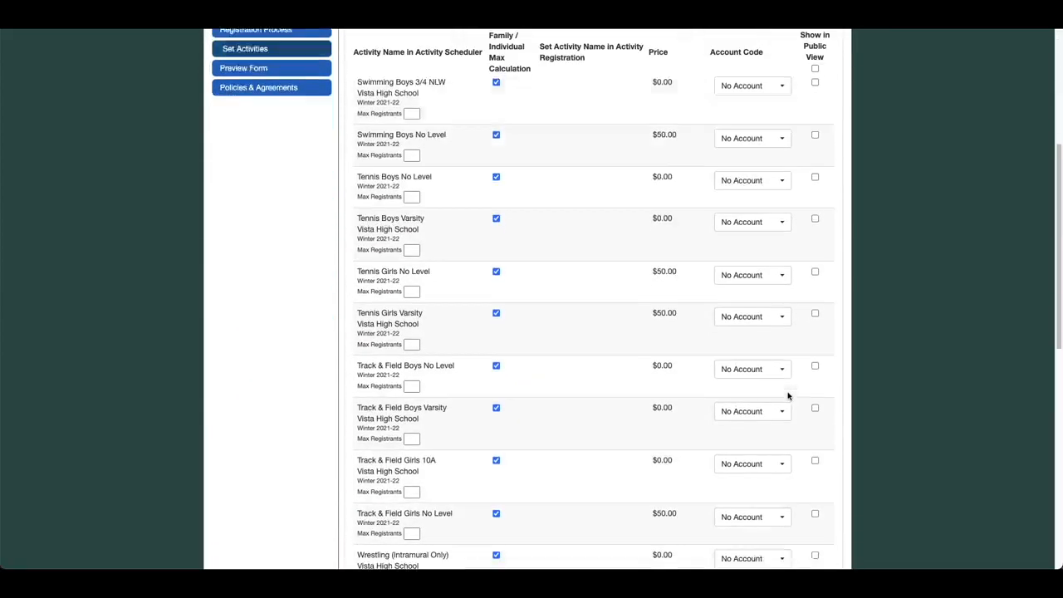
pyautogui.click(815, 433)
# Check the remaining Winter 2021-22 activities through the last page of results and save the settings.
pyautogui.scroll(-2, 639, 492)
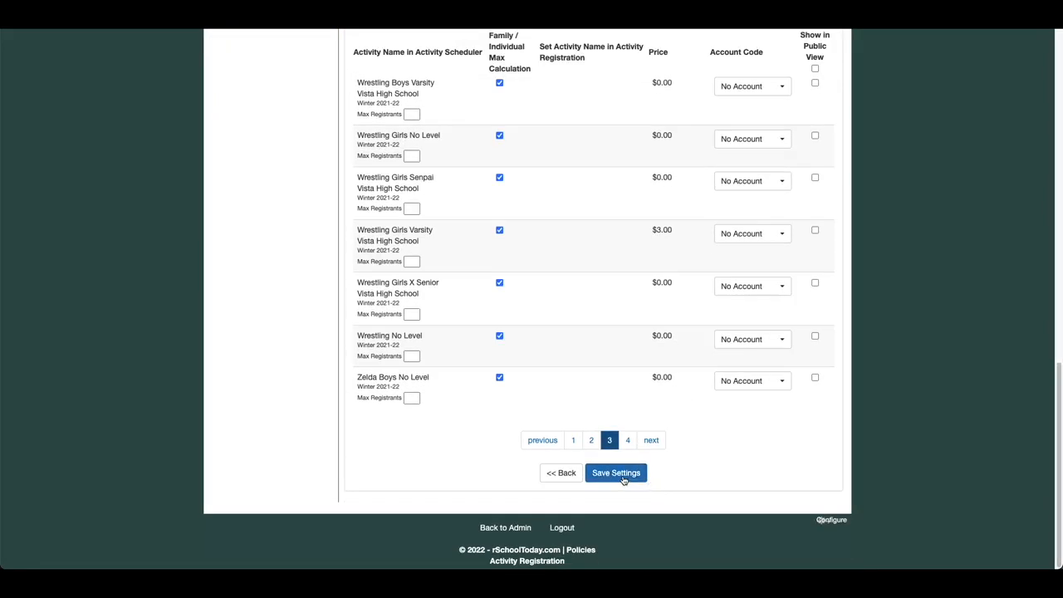
pyautogui.click(627, 441)
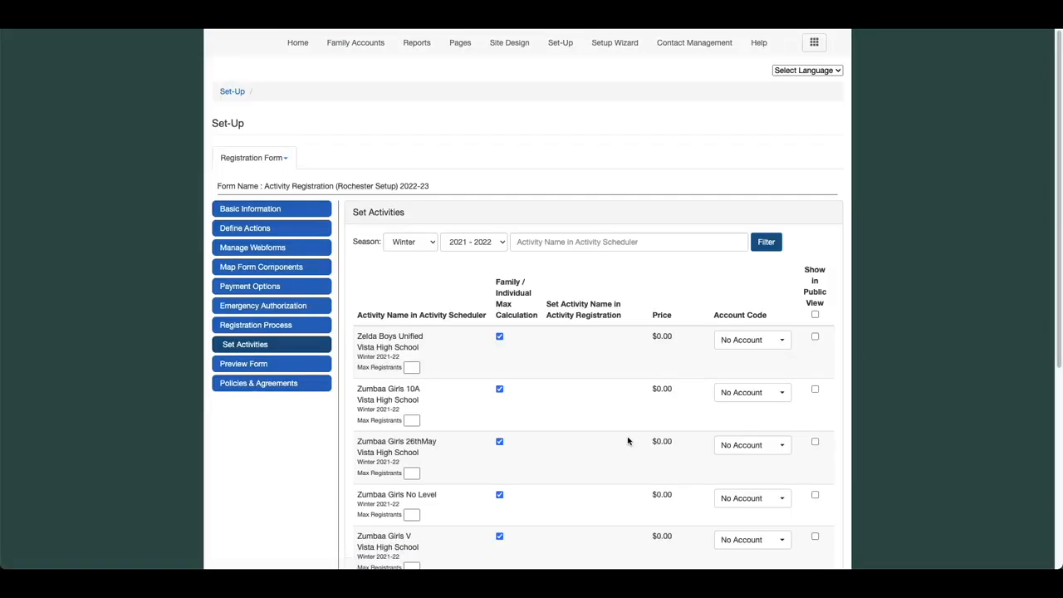
pyautogui.scroll(-4, 626, 441)
pyautogui.click(620, 475)
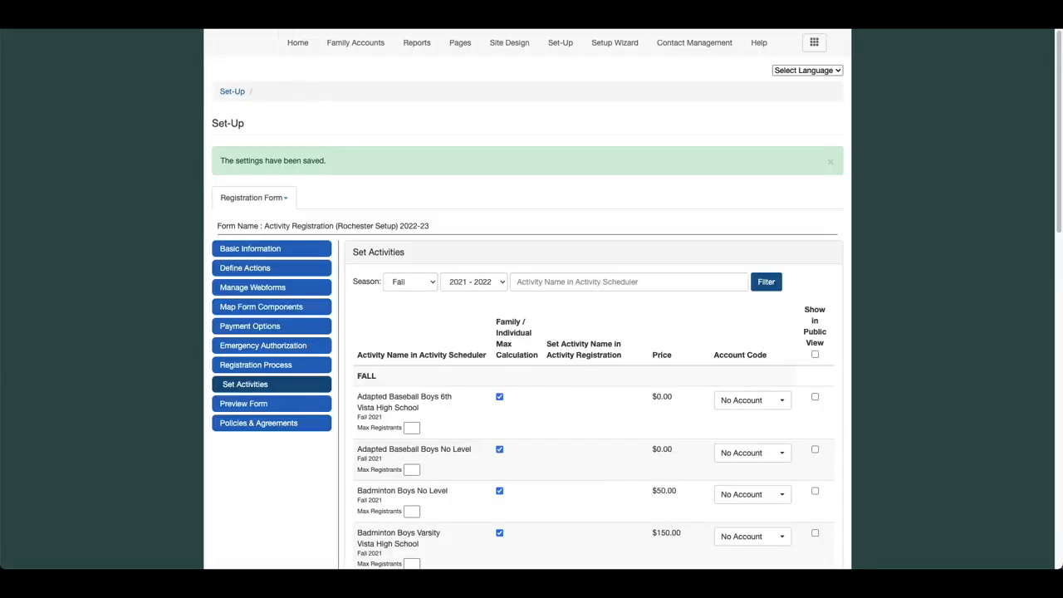
# Switch to the registration form preview and reload its Select Activity step, resubmitting the form.
pyautogui.click(241, 9)
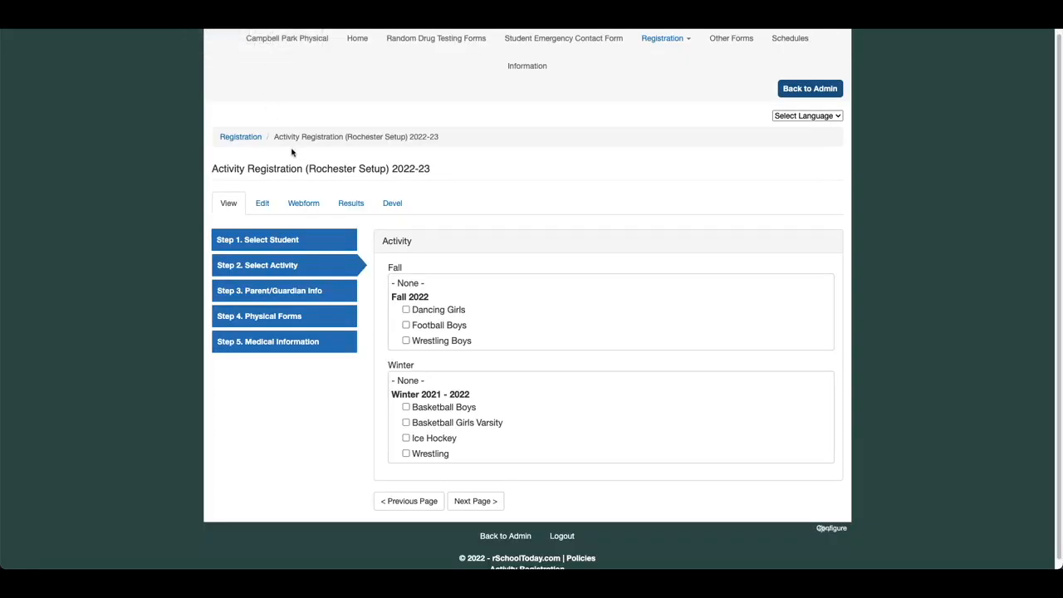
pyautogui.press('super+r')
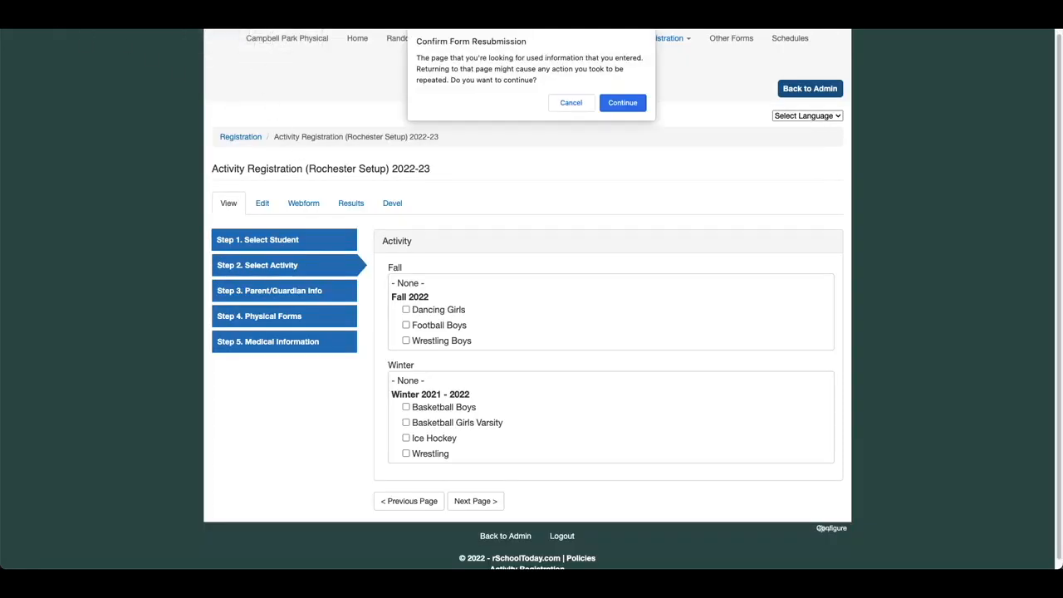
pyautogui.click(623, 103)
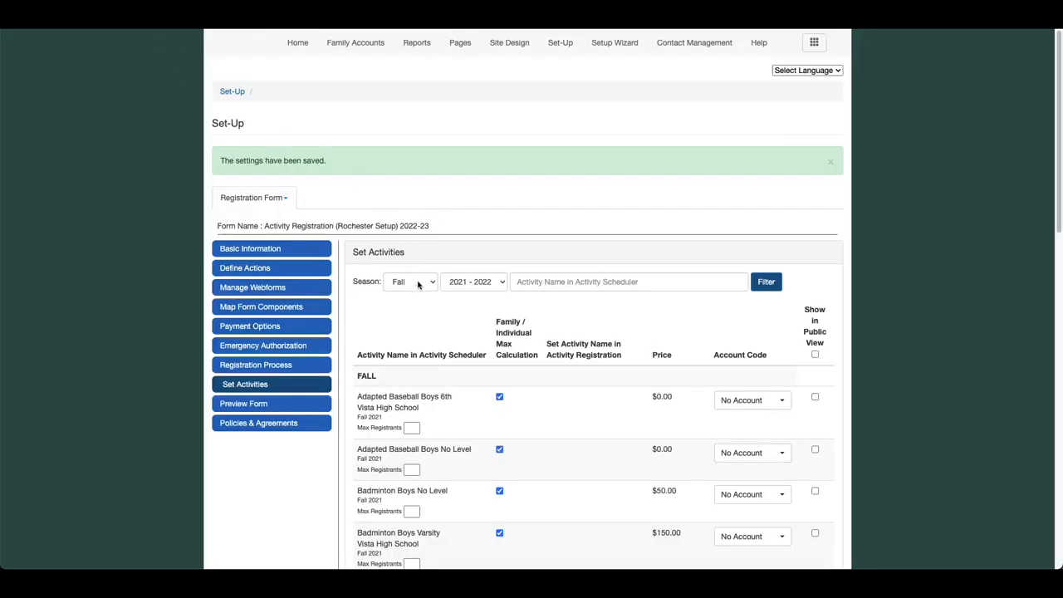
# Return to the activity setup and filter the list to the Winter season of 2022 - 2023.
pyautogui.click(419, 284)
pyautogui.click(412, 297)
pyautogui.click(473, 282)
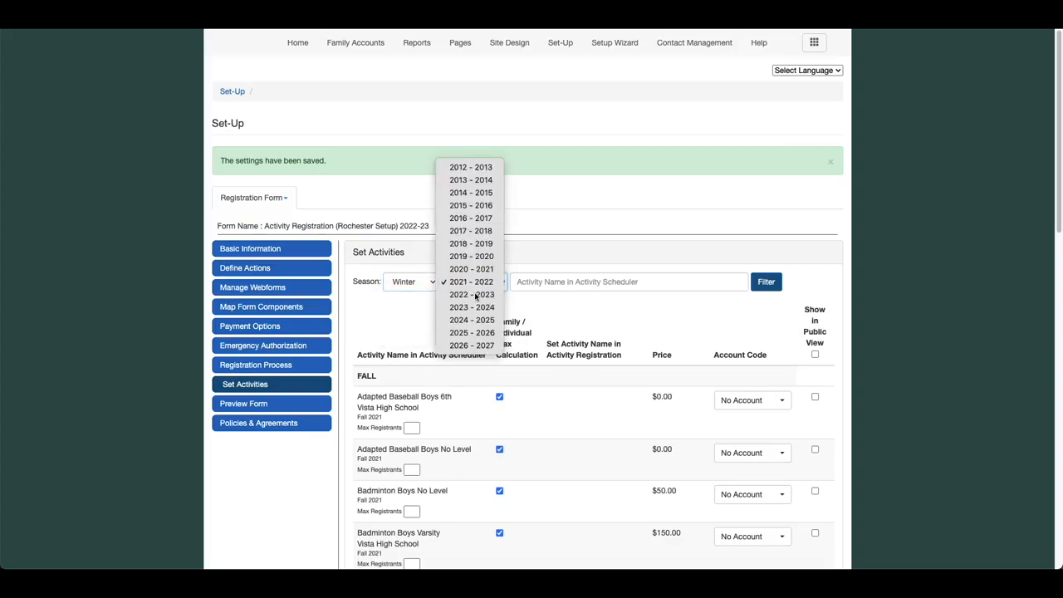
pyautogui.click(472, 296)
pyautogui.click(766, 282)
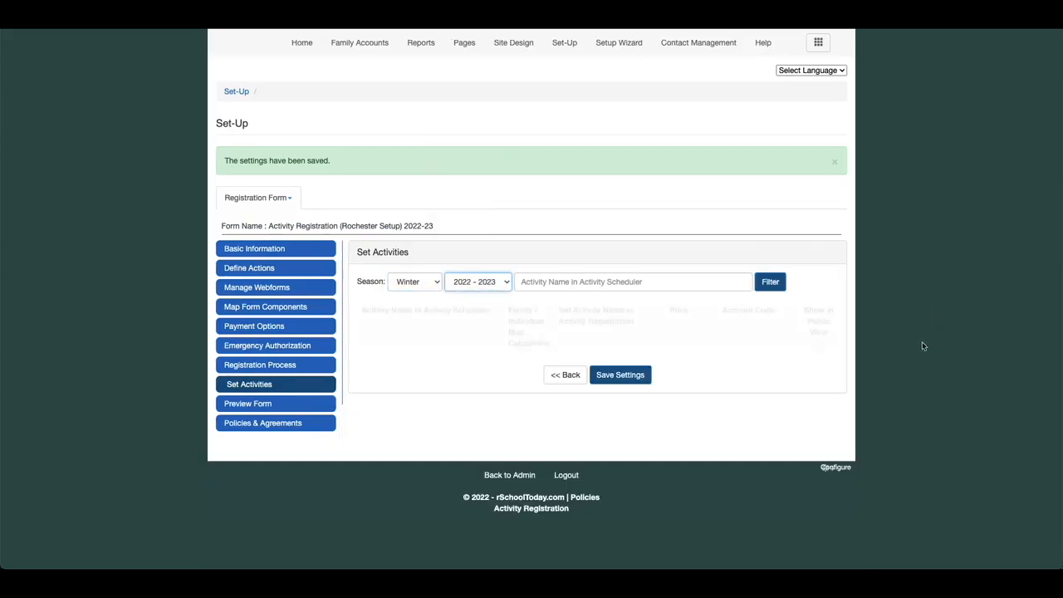